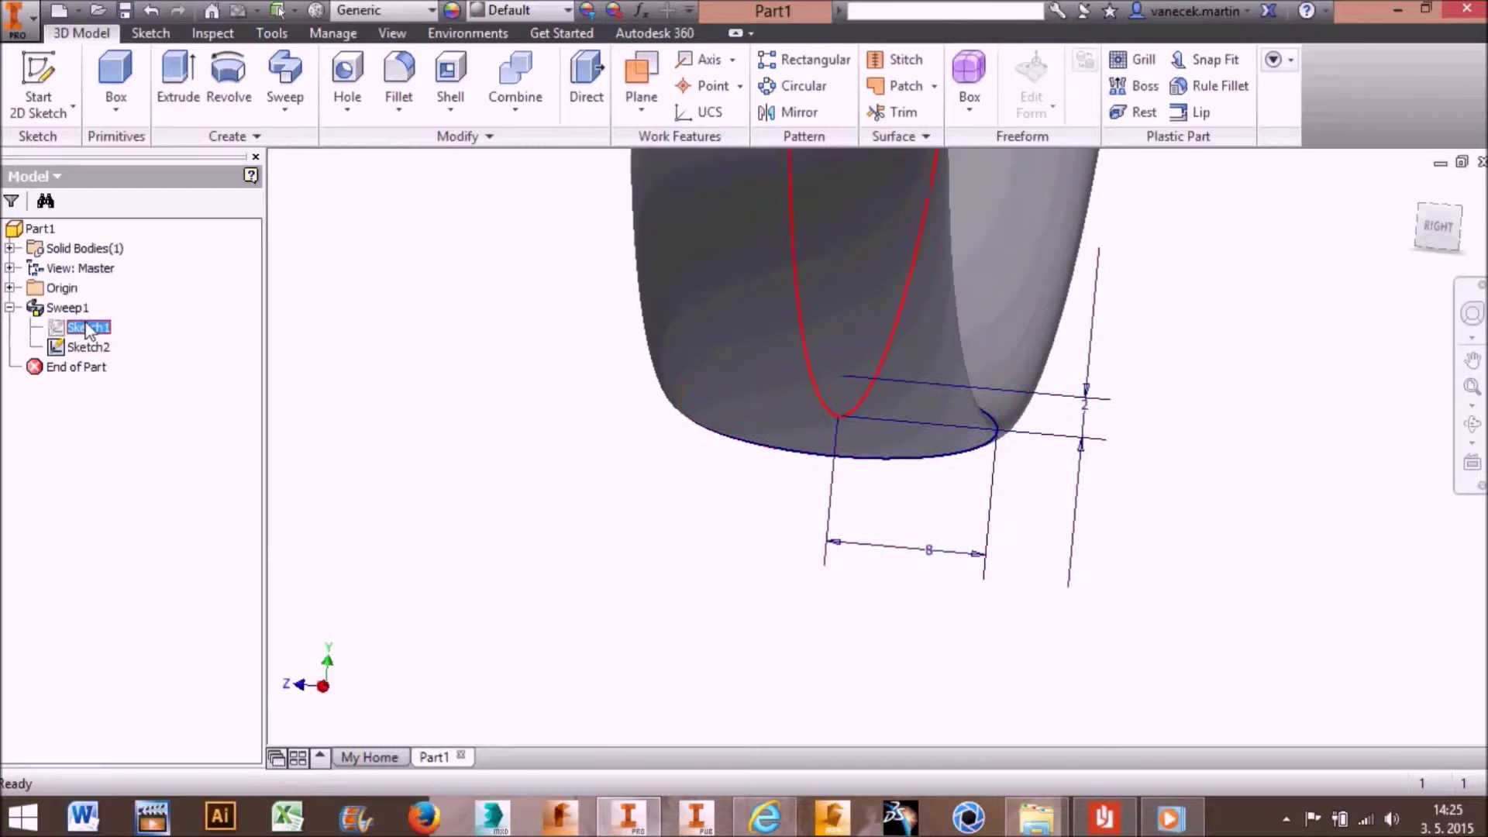
# Step: Sweep the ellipse profile along the Sketch1 ring path, accepting the path-not-intersecting warning
pyautogui.click(152, 532)
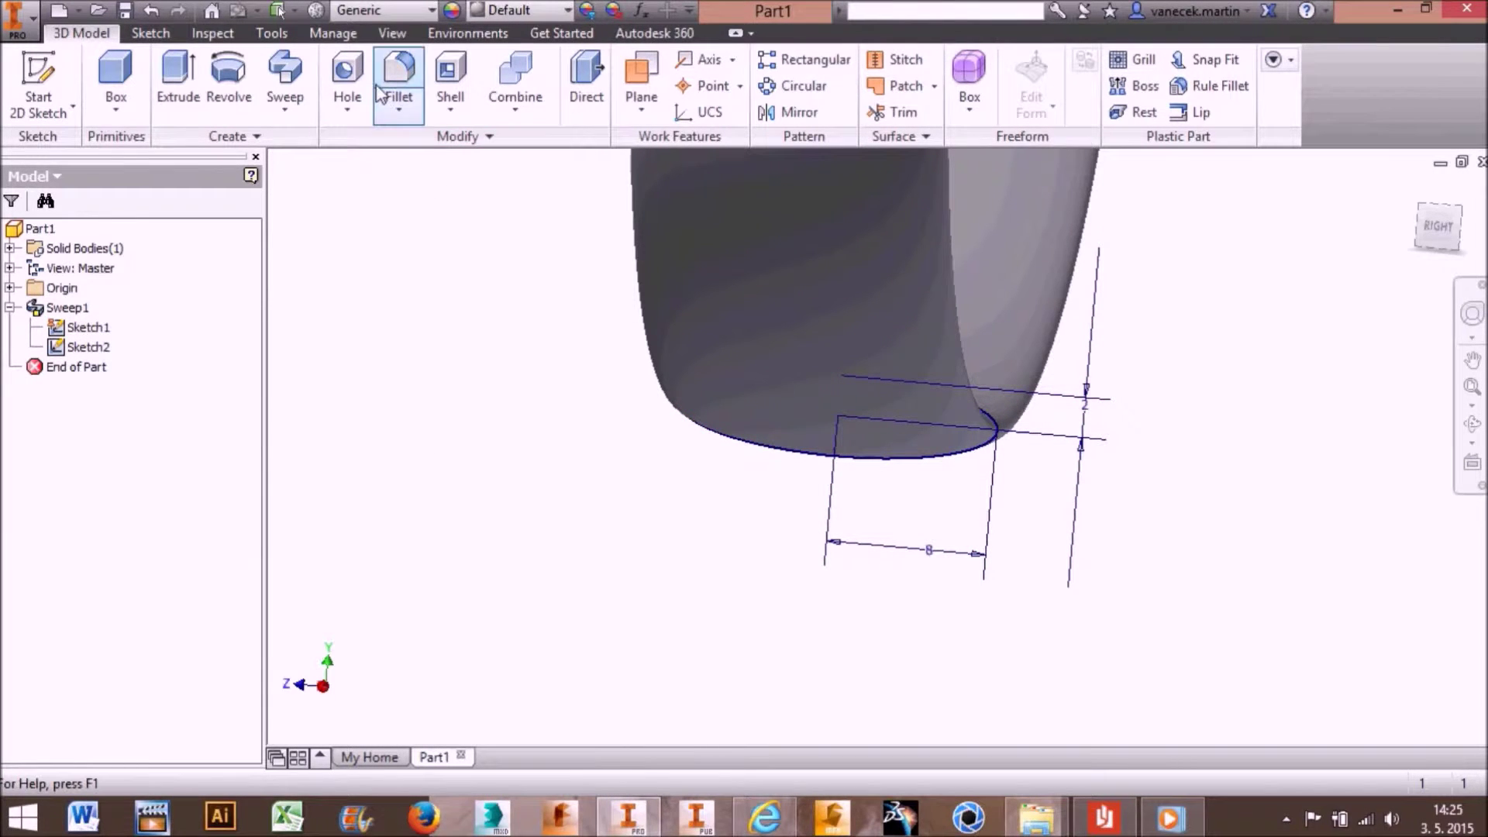
pyautogui.click(284, 77)
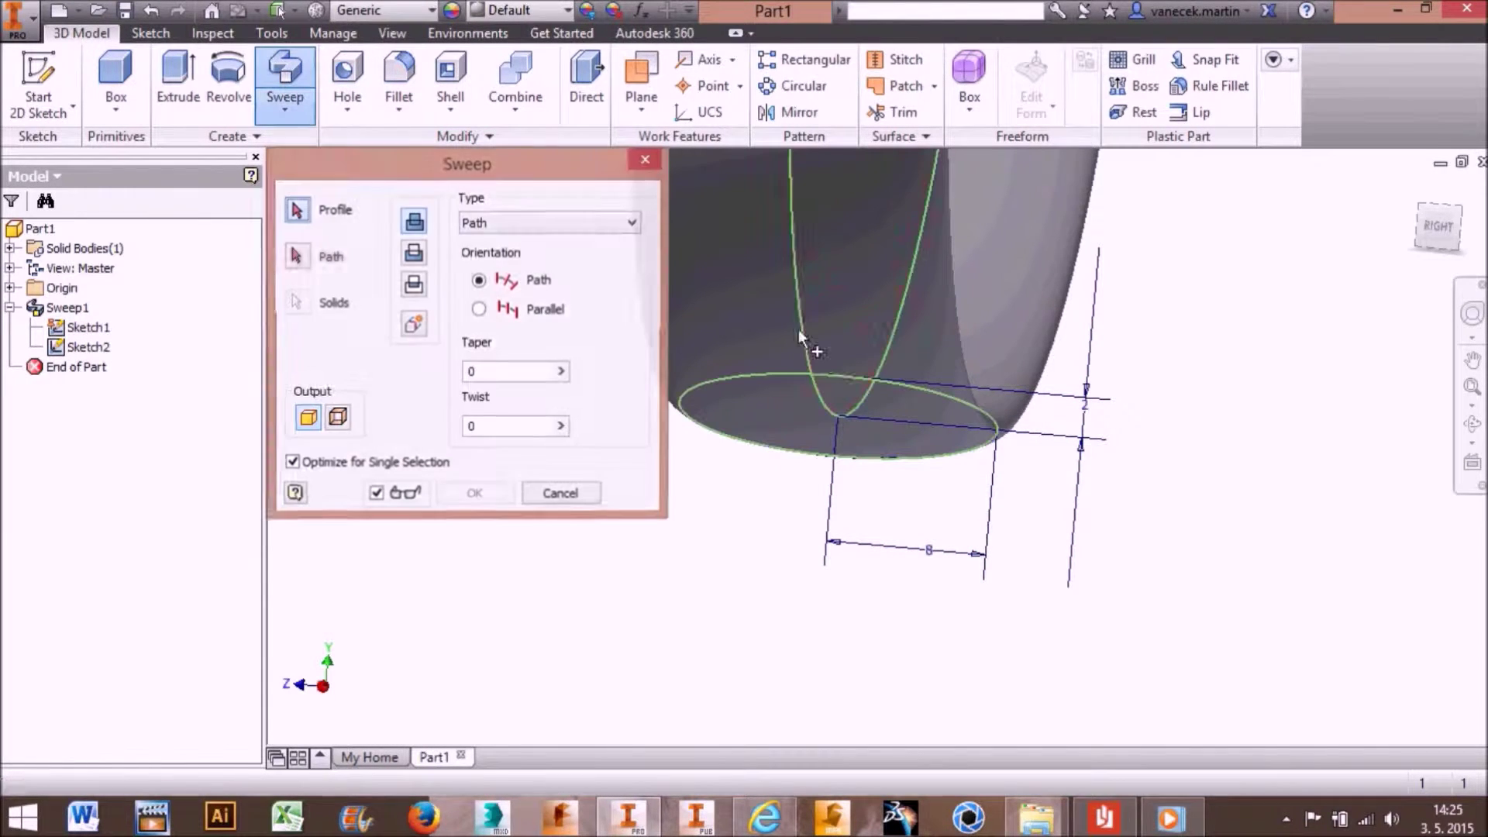
pyautogui.click(883, 426)
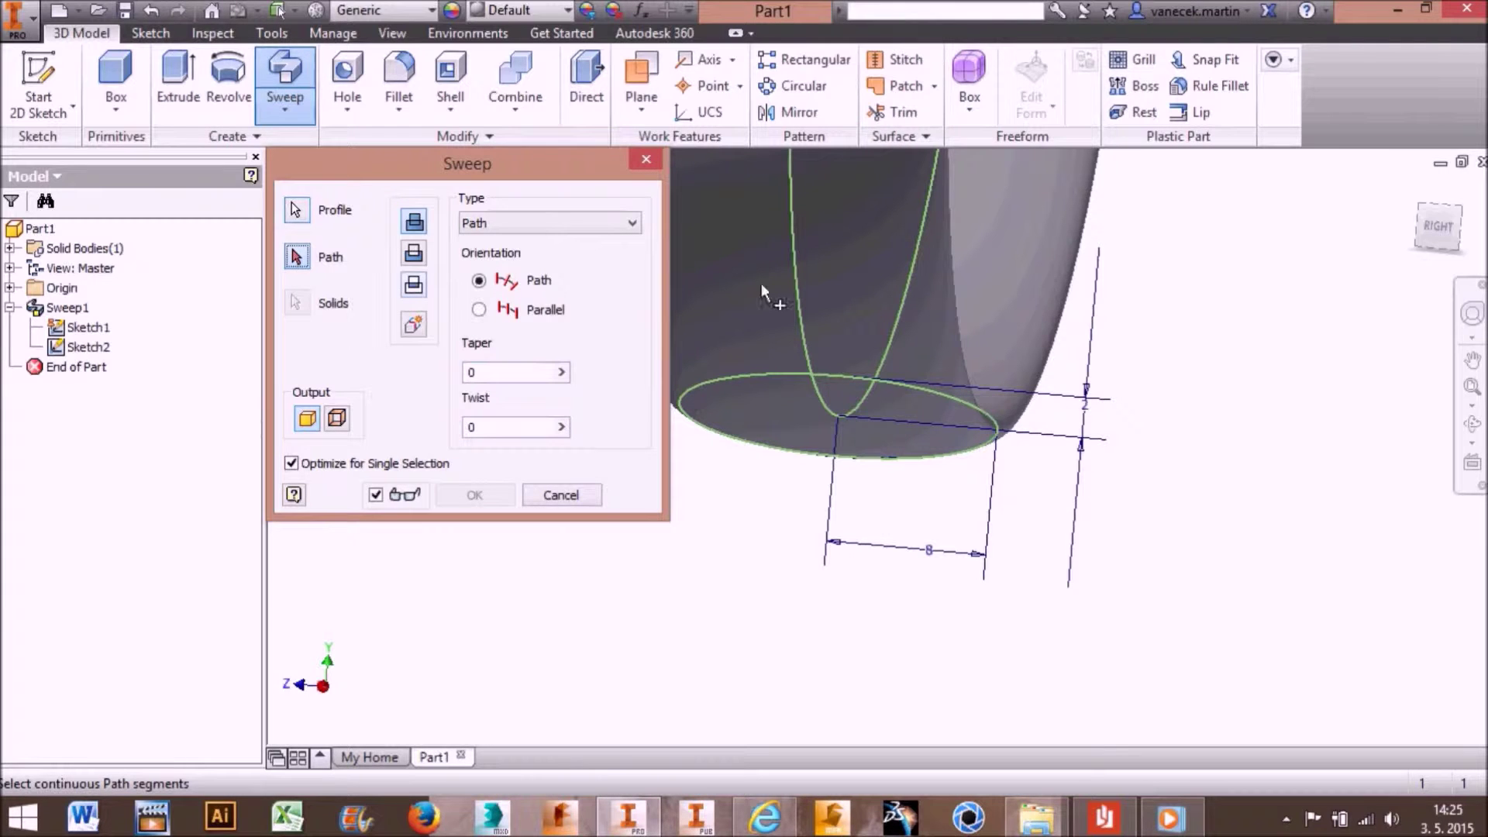
pyautogui.click(808, 365)
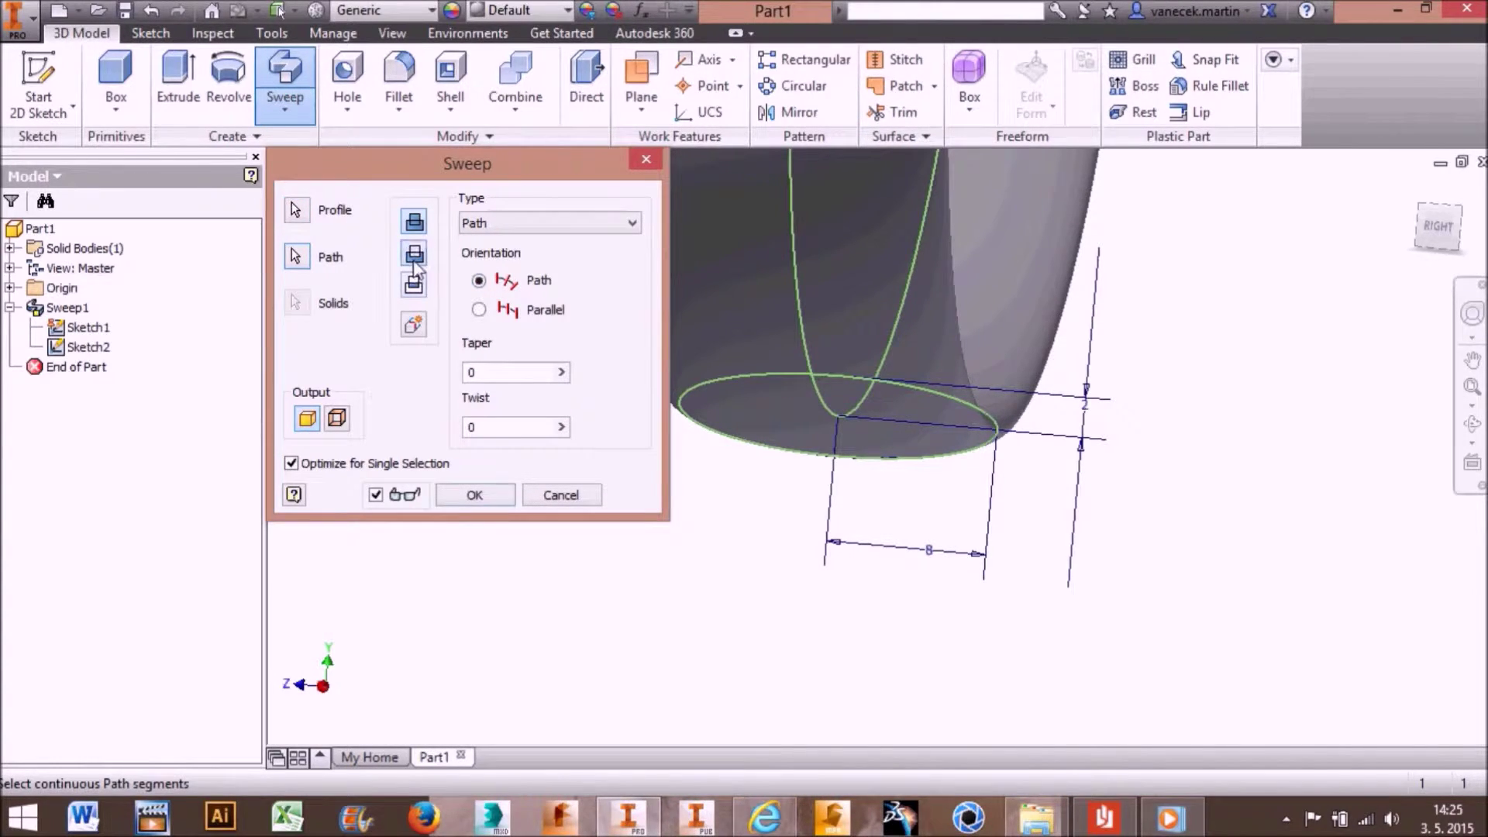
pyautogui.click(474, 495)
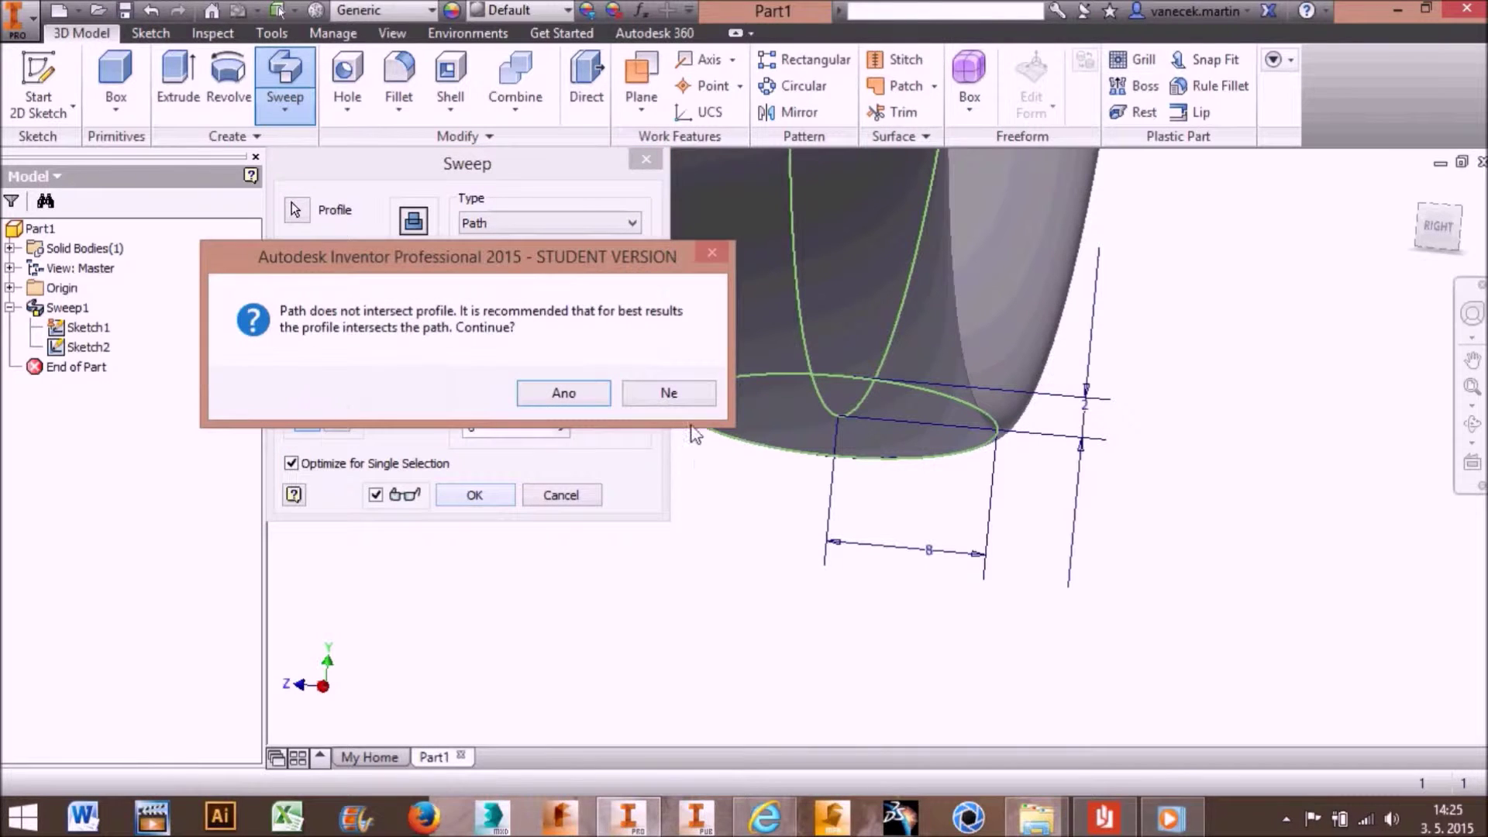
pyautogui.click(563, 394)
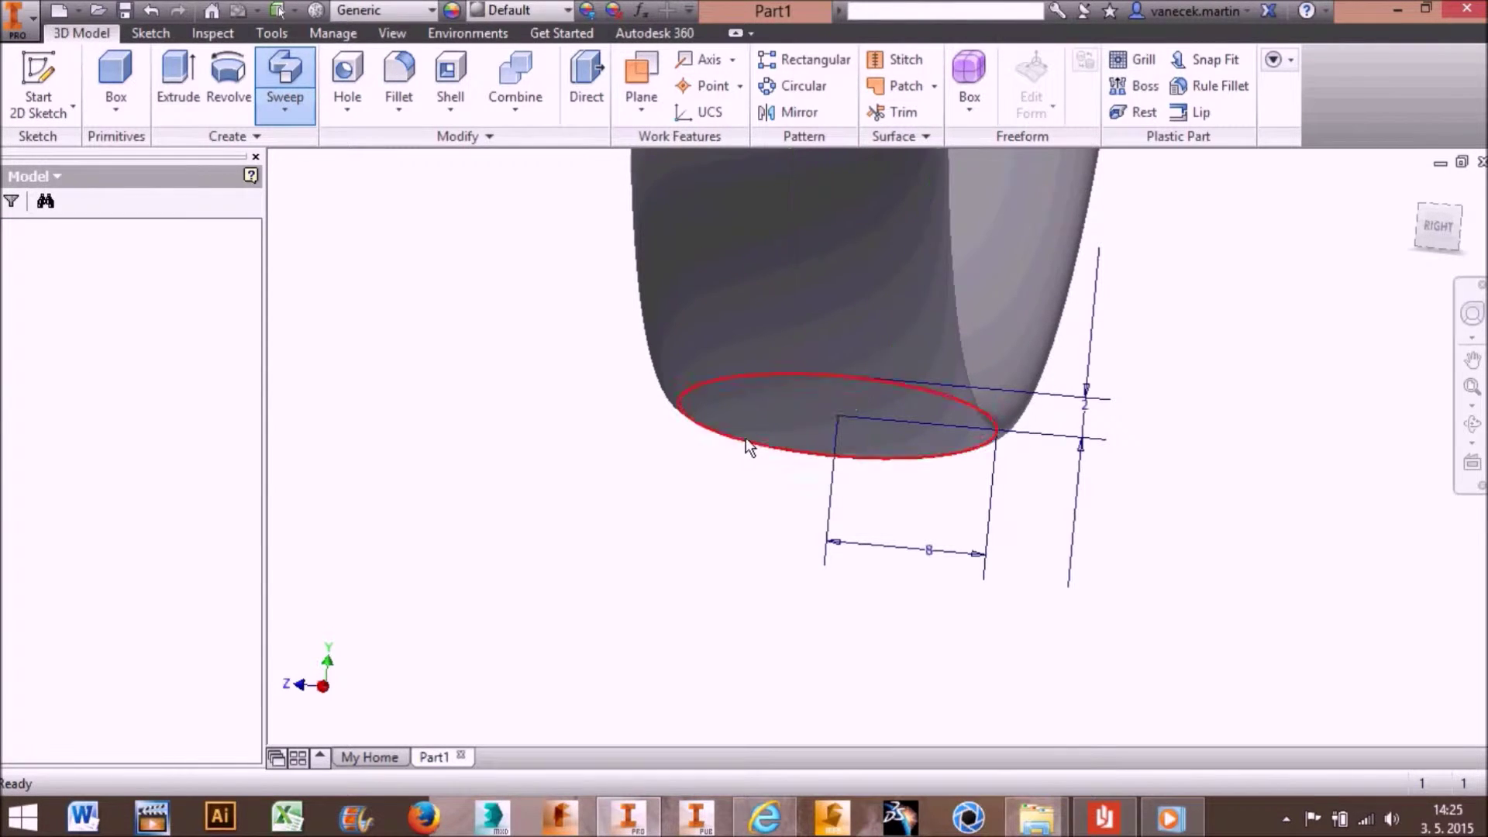
# Step: Hide Sketch1 and Sketch2 under Sweep1 so only the solid ring body shows
pyautogui.moveTo(746, 437)
pyautogui.mouseDown(button='middle')
pyautogui.moveTo(838, 626)
pyautogui.moveTo(951, 542)
pyautogui.mouseUp(button='middle')
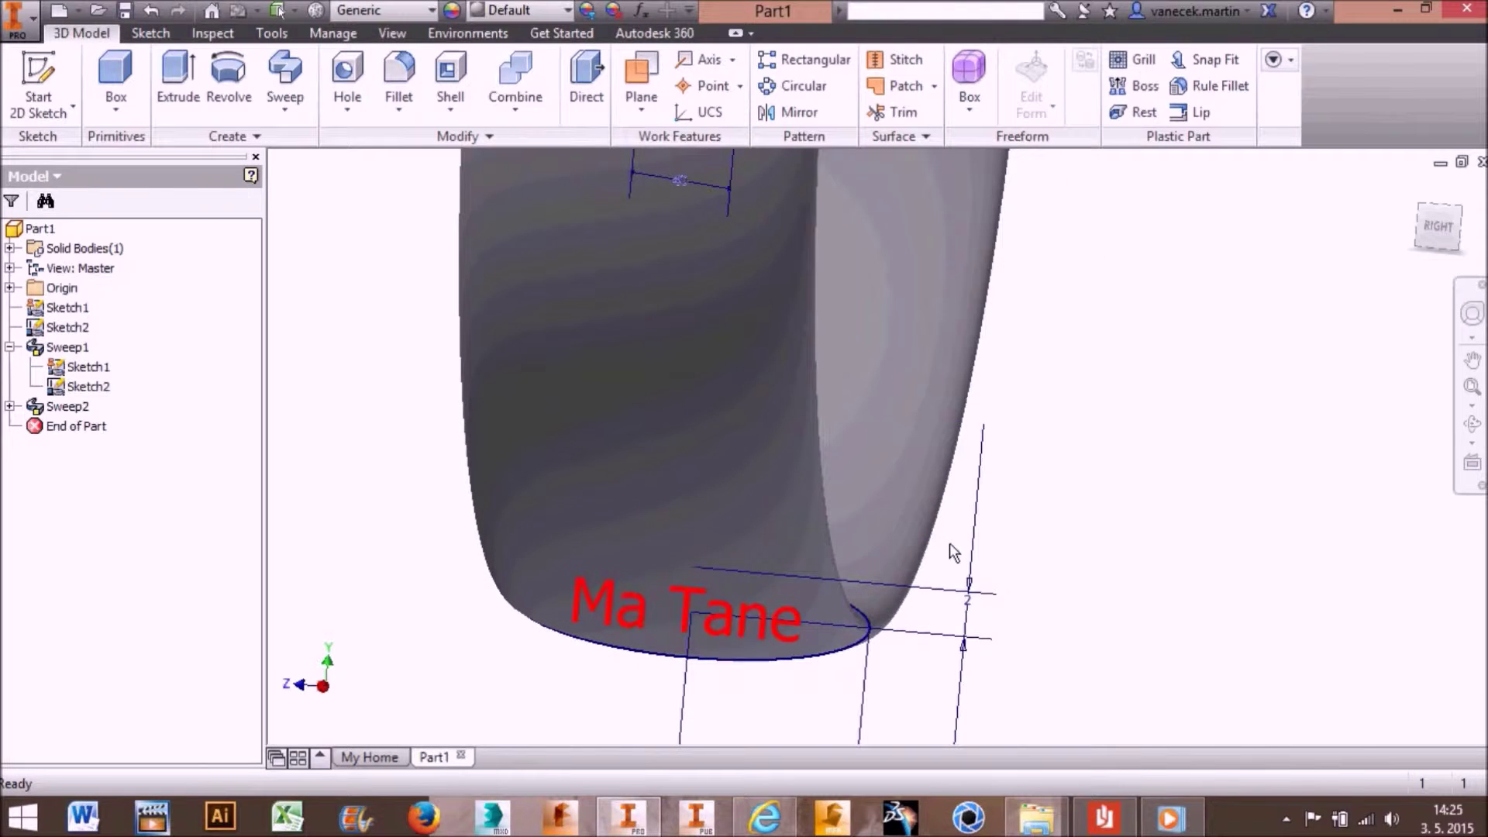
pyautogui.keyDown('shift'); pyautogui.moveTo(1016, 435); pyautogui.dragTo(904, 416, button='middle'); pyautogui.keyUp('shift')
pyautogui.moveTo(989, 383); pyautogui.dragTo(888, 503, button='middle')
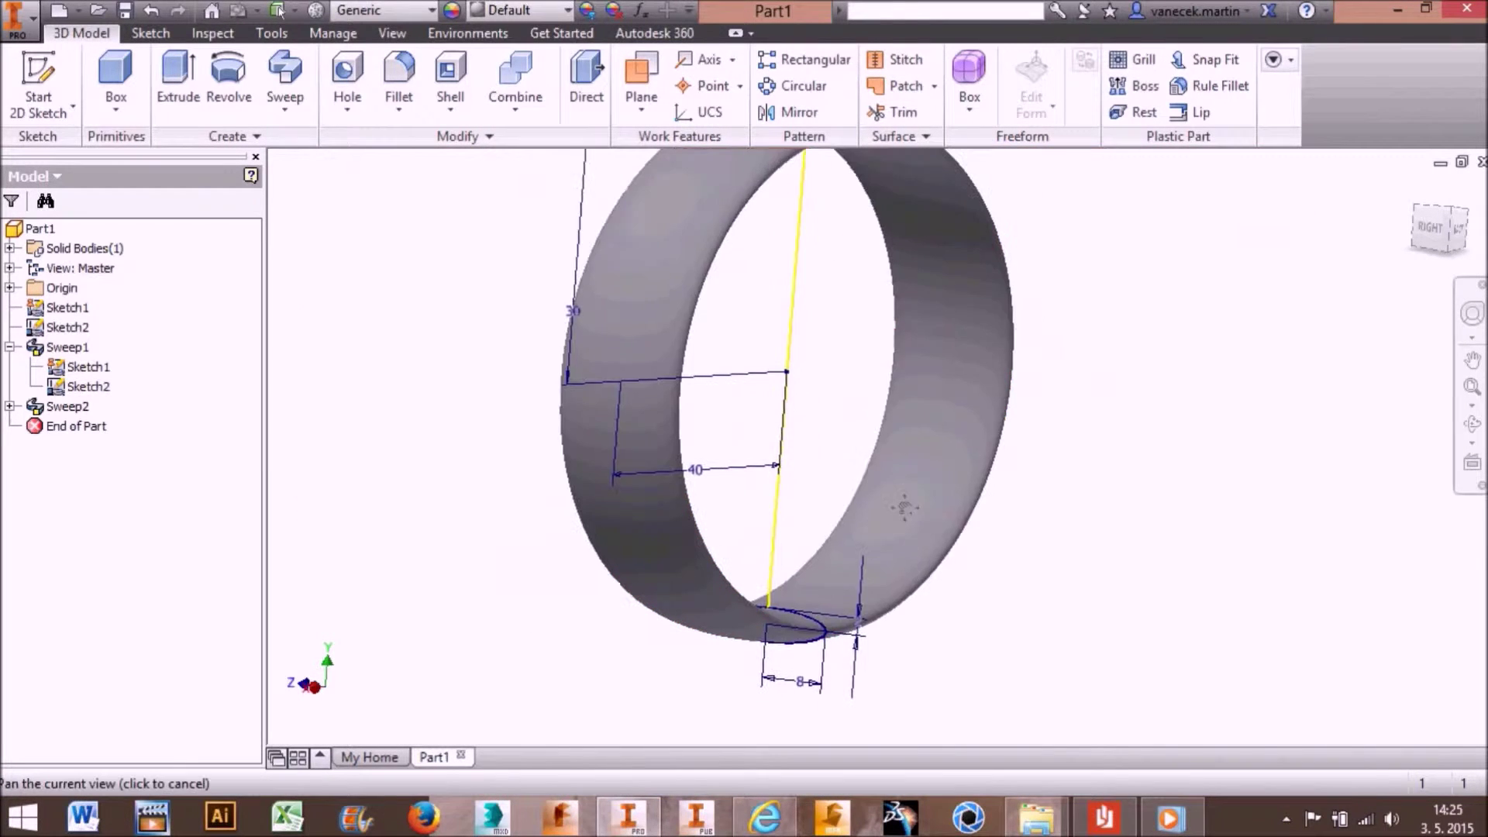
pyautogui.click(87, 367)
pyautogui.keyDown('ctrl'); pyautogui.click(74, 390); pyautogui.keyUp('ctrl')
pyautogui.rightClick(74, 391)
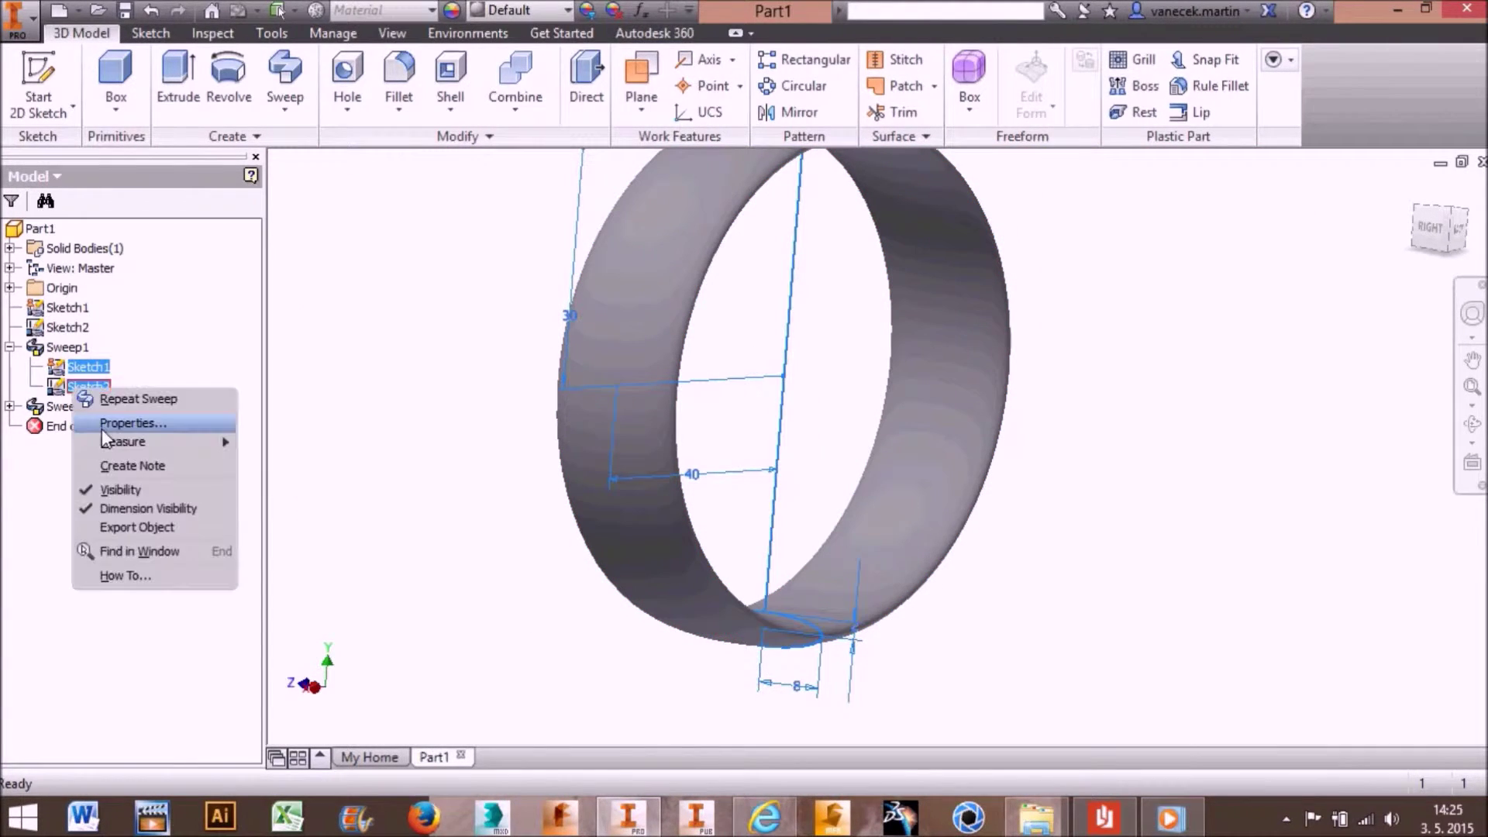
pyautogui.click(147, 487)
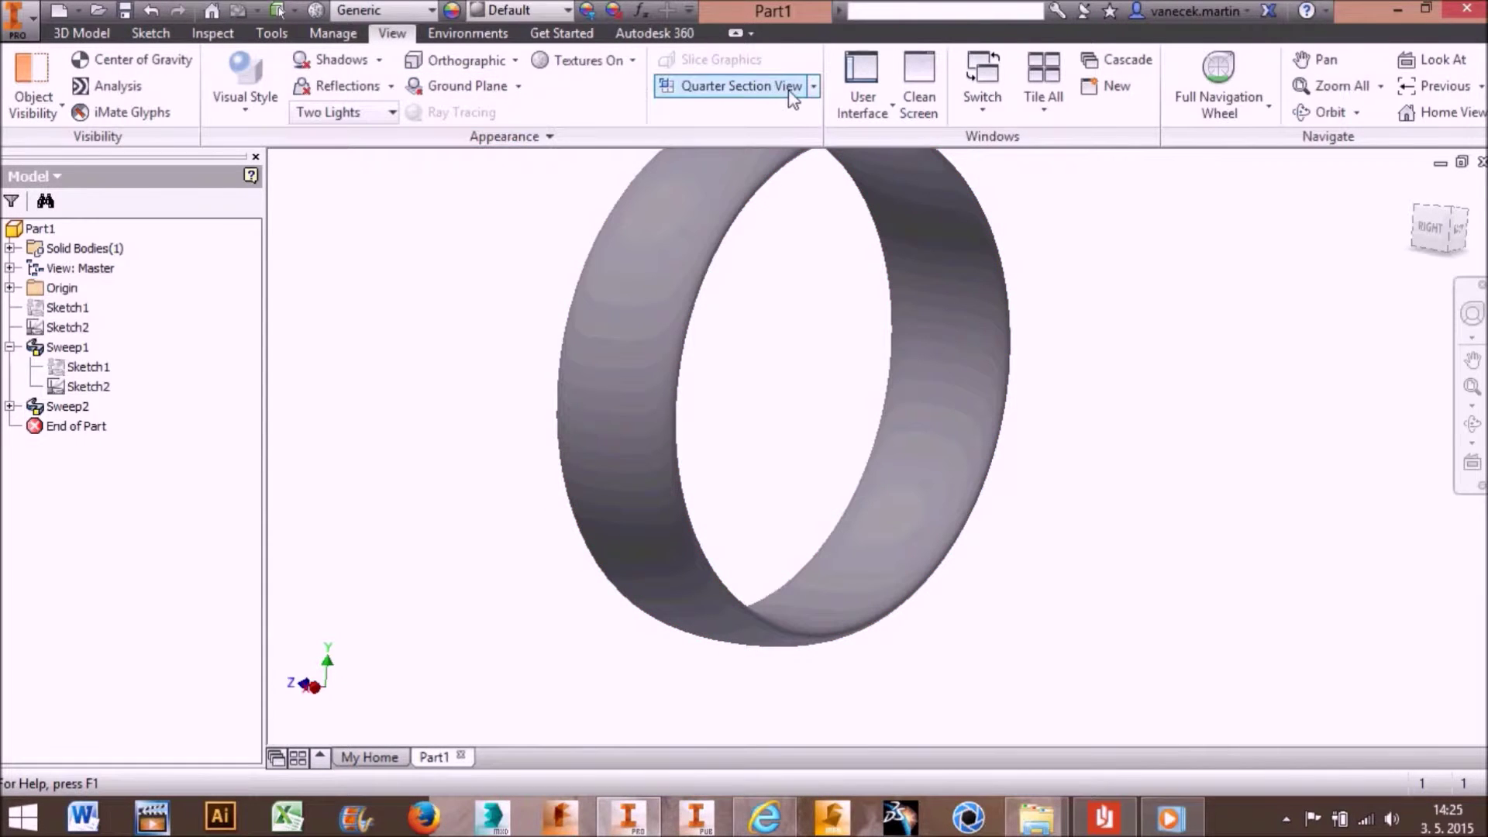
# Step: Cut the ring with a half section view on the YZ Plane, offset to about 38 mm
pyautogui.click(813, 86)
pyautogui.click(794, 176)
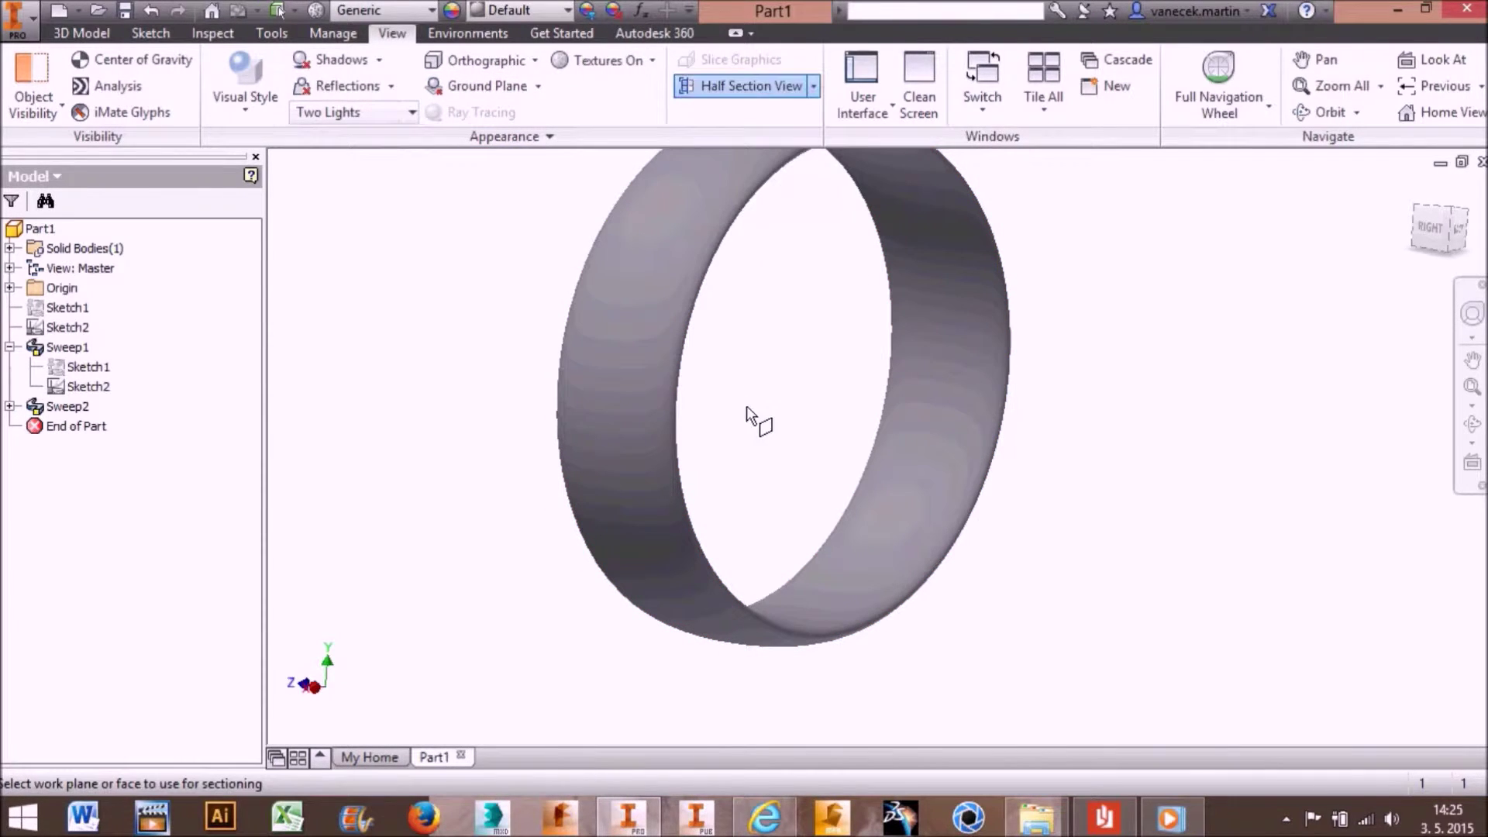
pyautogui.click(11, 288)
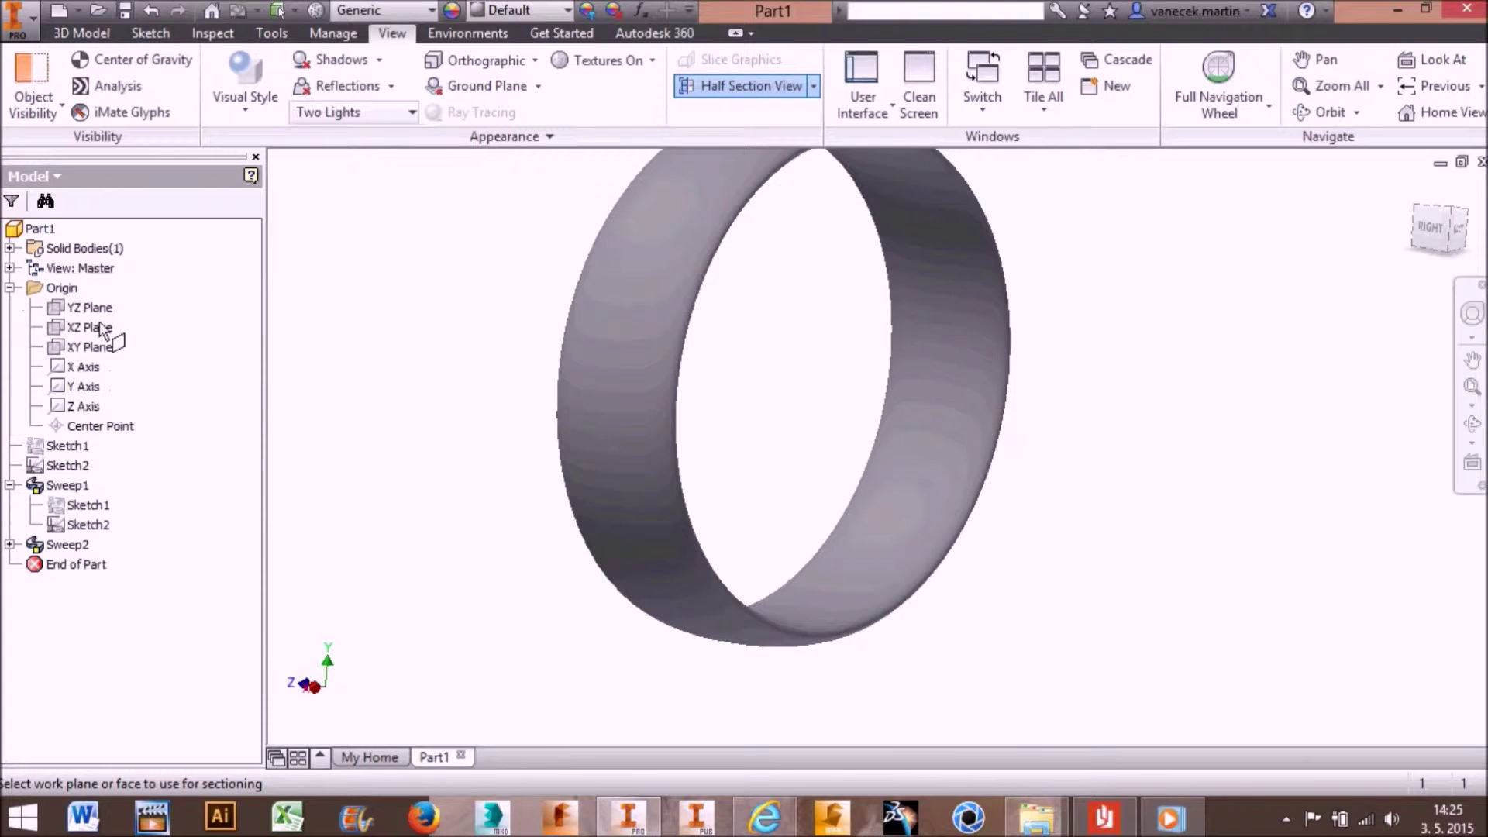
pyautogui.click(88, 309)
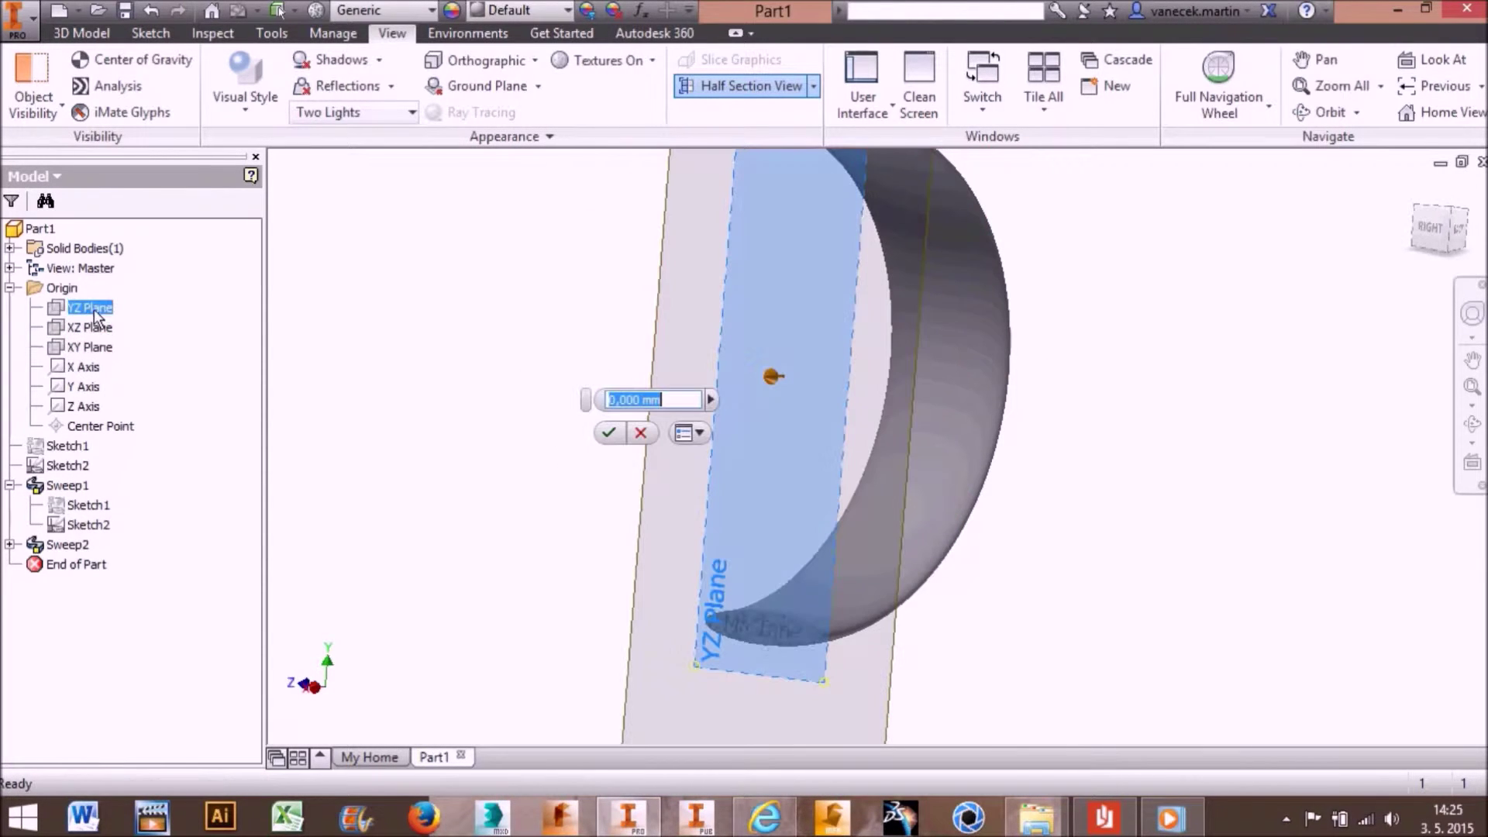
pyautogui.scroll(5, 847, 697)
pyautogui.scroll(-2, 1050, 548)
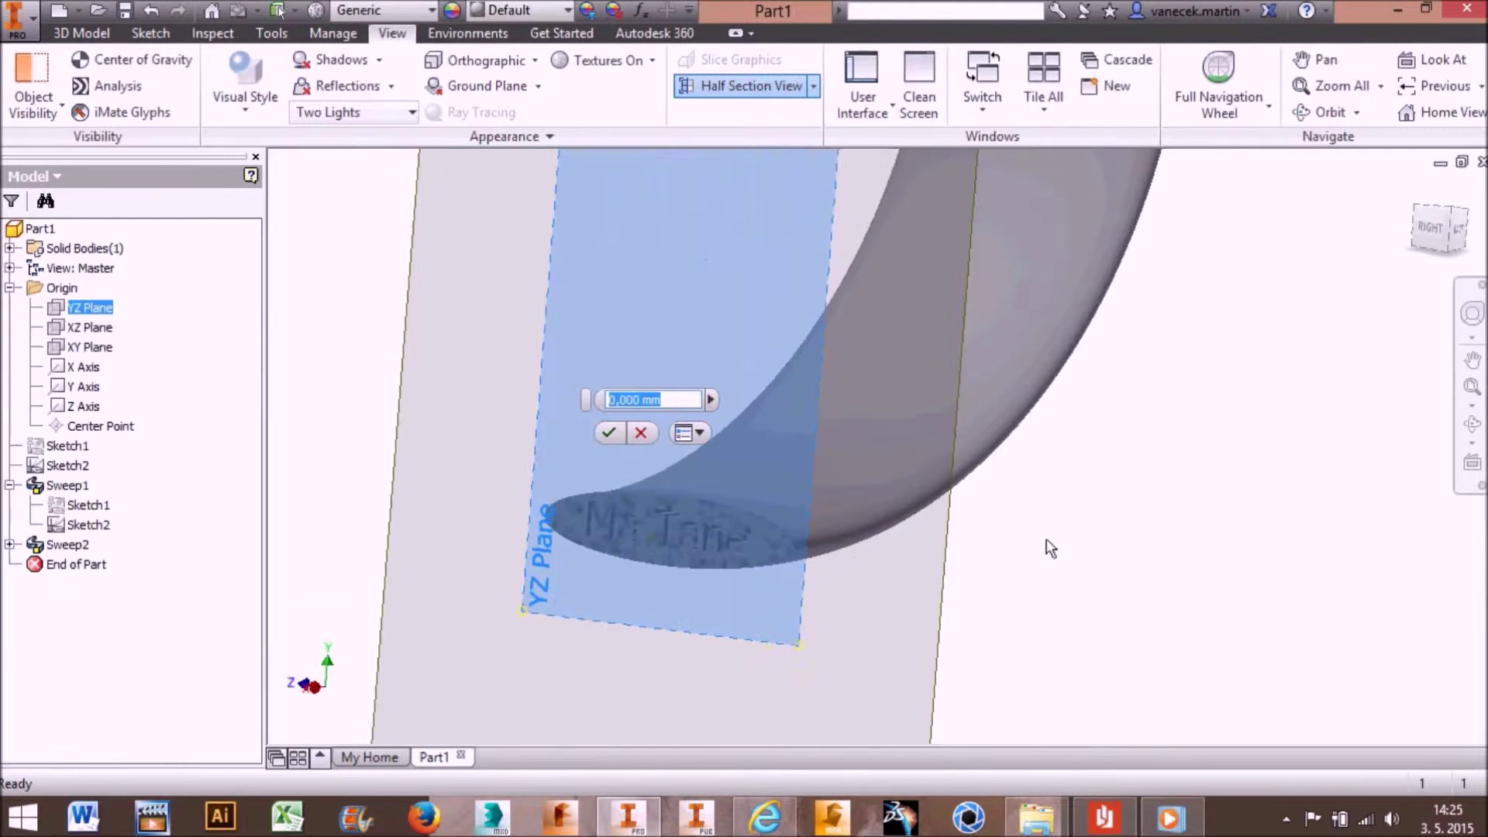
pyautogui.scroll(-2, 853, 534)
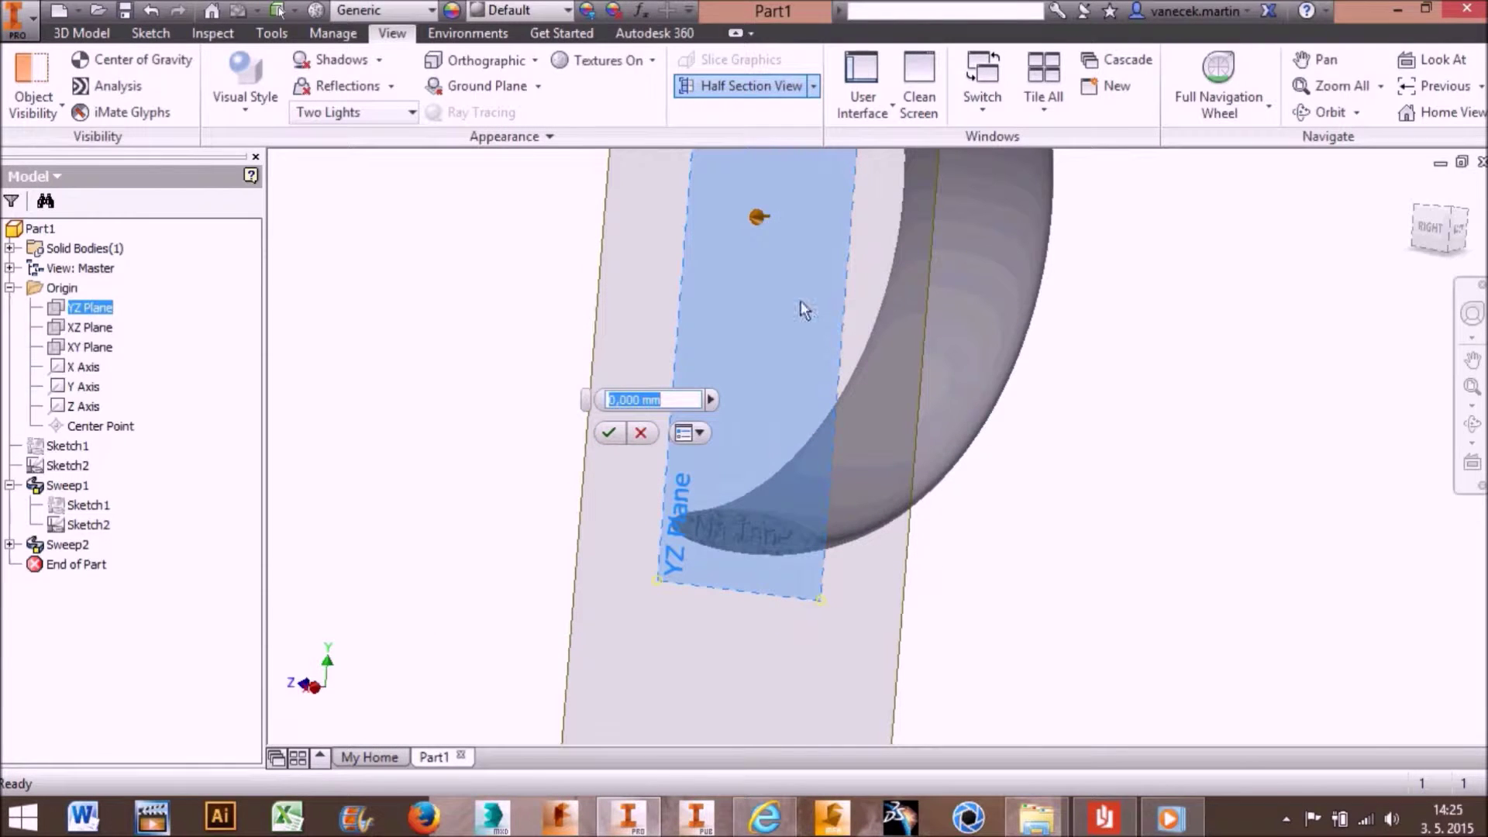
pyautogui.moveTo(756, 218)
pyautogui.keyDown('shift'); pyautogui.mouseDown(button='middle')
pyautogui.moveTo(592, 256)
pyautogui.moveTo(688, 262)
pyautogui.mouseUp(button='middle'); pyautogui.keyUp('shift')
pyautogui.moveTo(689, 262)
pyautogui.mouseDown()
pyautogui.moveTo(518, 262)
pyautogui.moveTo(564, 269)
pyautogui.mouseUp()
pyautogui.moveTo(556, 262)
pyautogui.keyDown('shift'); pyautogui.mouseDown(button='middle')
pyautogui.moveTo(704, 405)
pyautogui.moveTo(698, 431)
pyautogui.mouseUp(button='middle'); pyautogui.keyUp('shift')
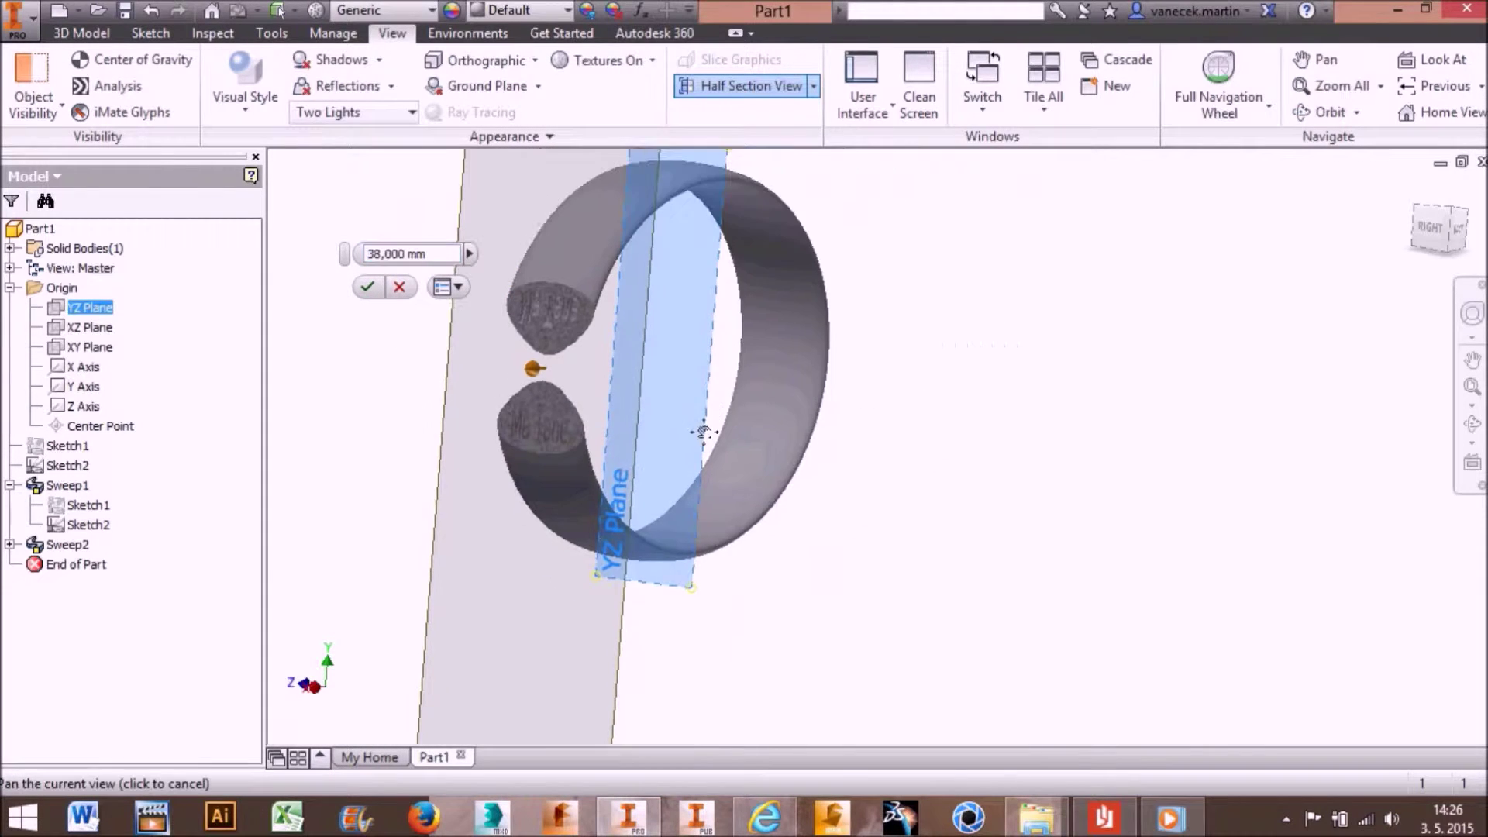
# Step: Slide the section plane offset to 36,250 mm with the cut ends facing the viewer
pyautogui.scroll(3, 517, 375)
pyautogui.keyDown('shift'); pyautogui.moveTo(518, 374); pyautogui.dragTo(598, 309, button='middle'); pyautogui.keyUp('shift')
pyautogui.scroll(2, 597, 310)
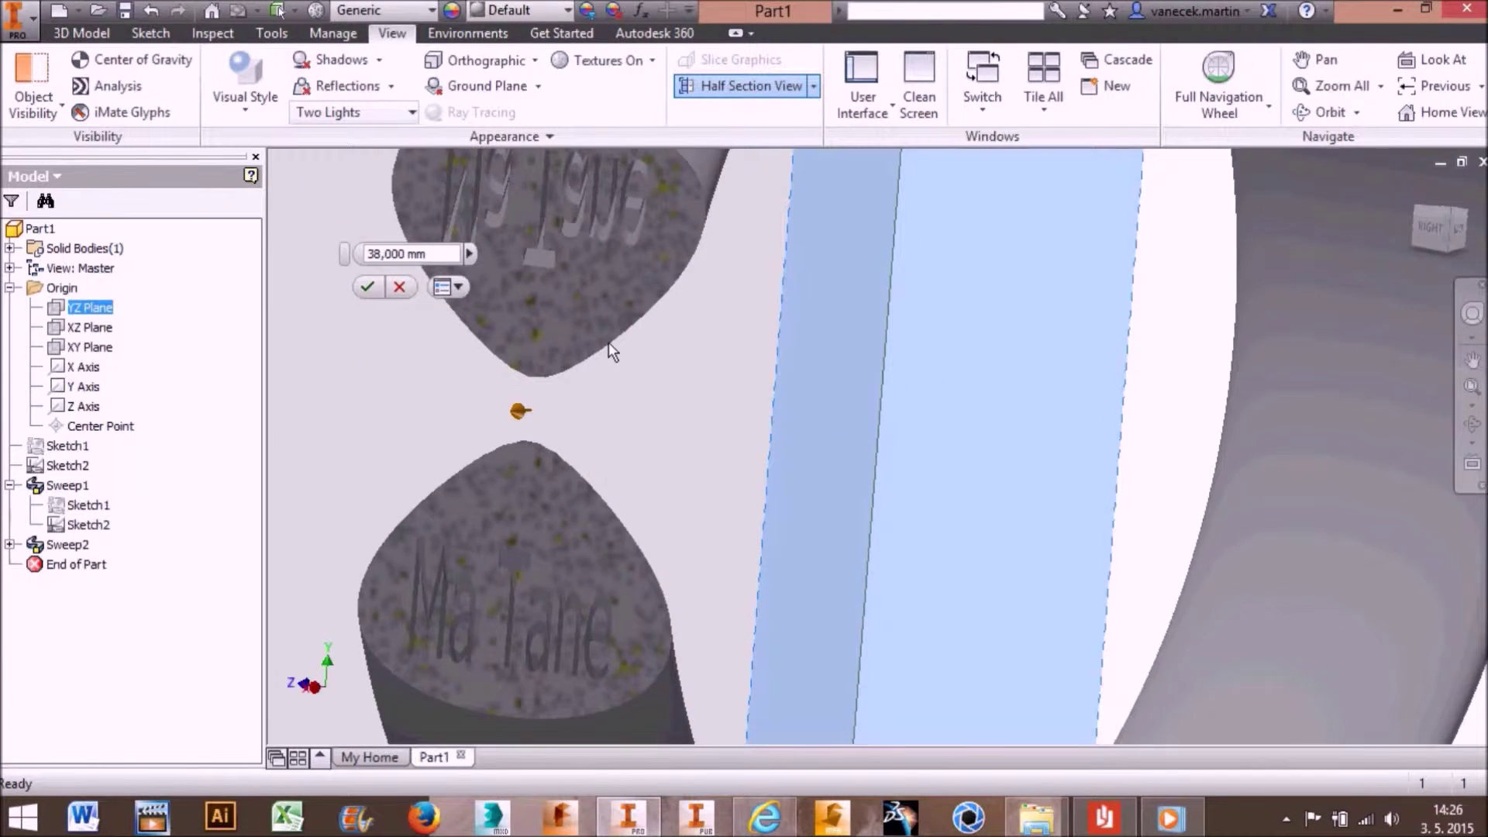
pyautogui.scroll(-2, 608, 344)
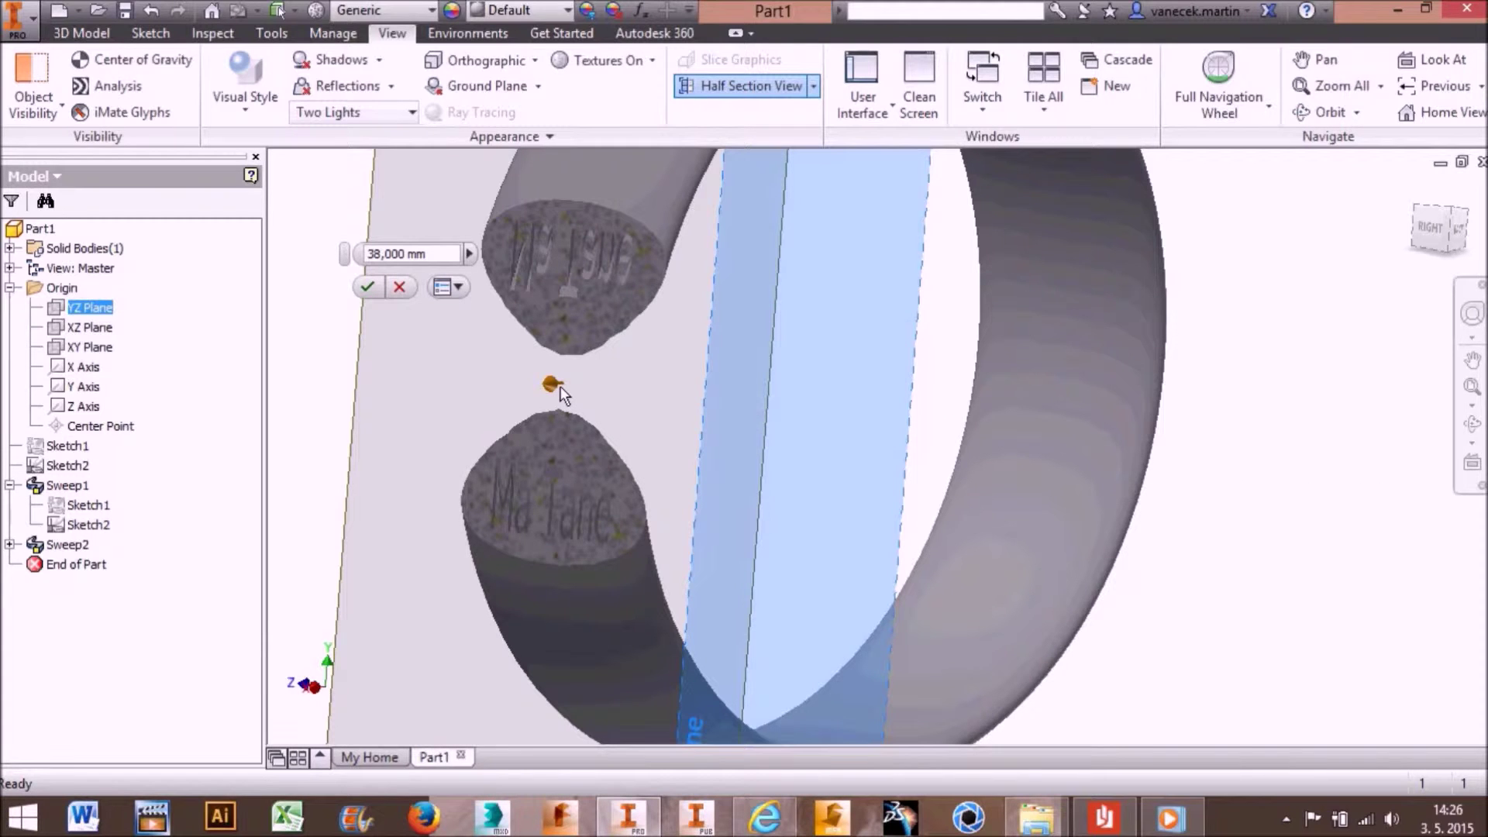
pyautogui.moveTo(560, 387)
pyautogui.mouseDown()
pyautogui.moveTo(1061, 353)
pyautogui.moveTo(554, 404)
pyautogui.moveTo(573, 407)
pyautogui.mouseUp()
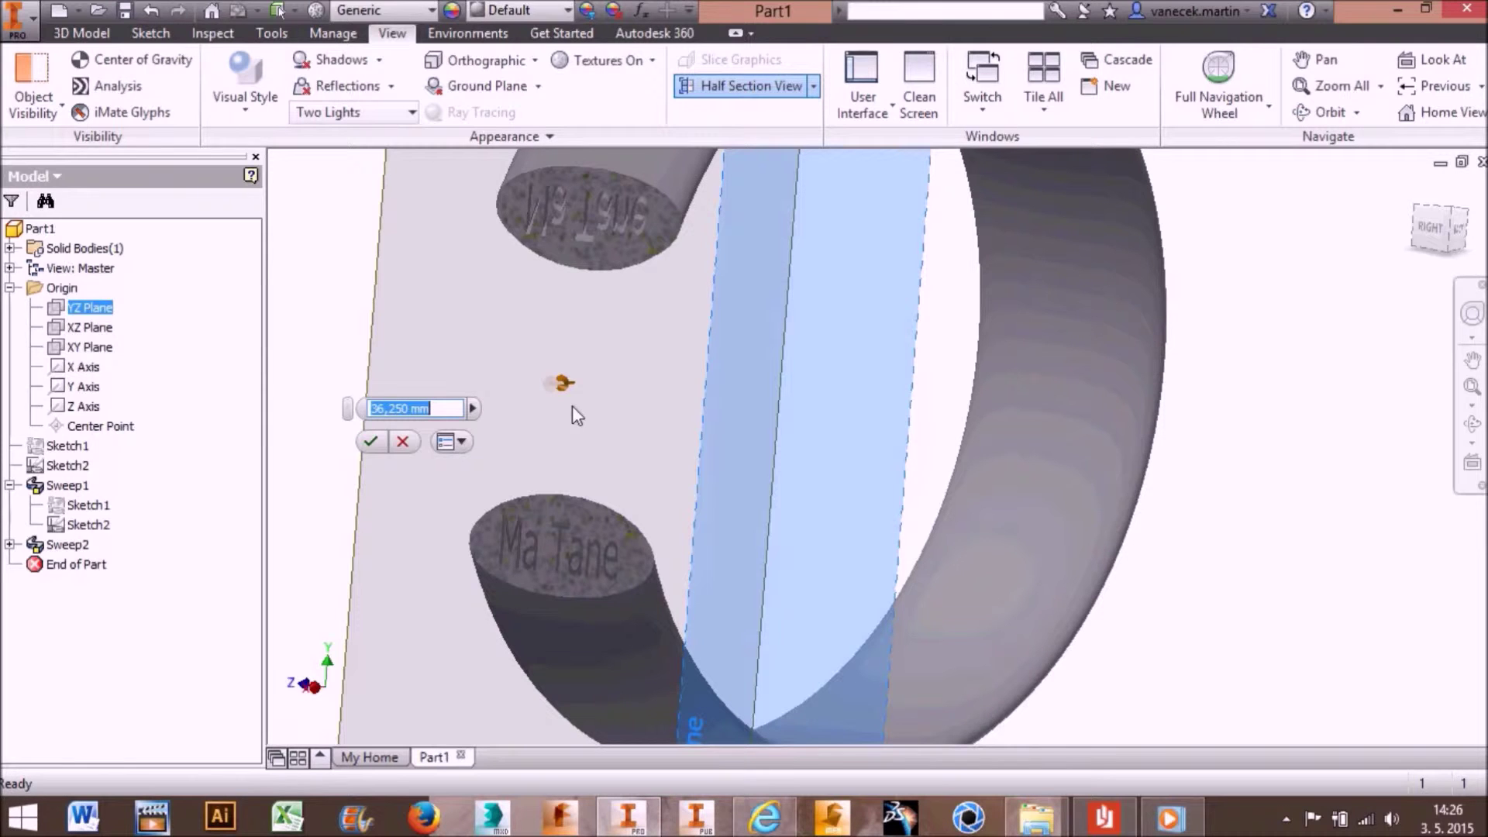
# Step: Orbit and zoom to inspect the lettered cut faces, then exit the half section view
pyautogui.scroll(-5, 961, 602)
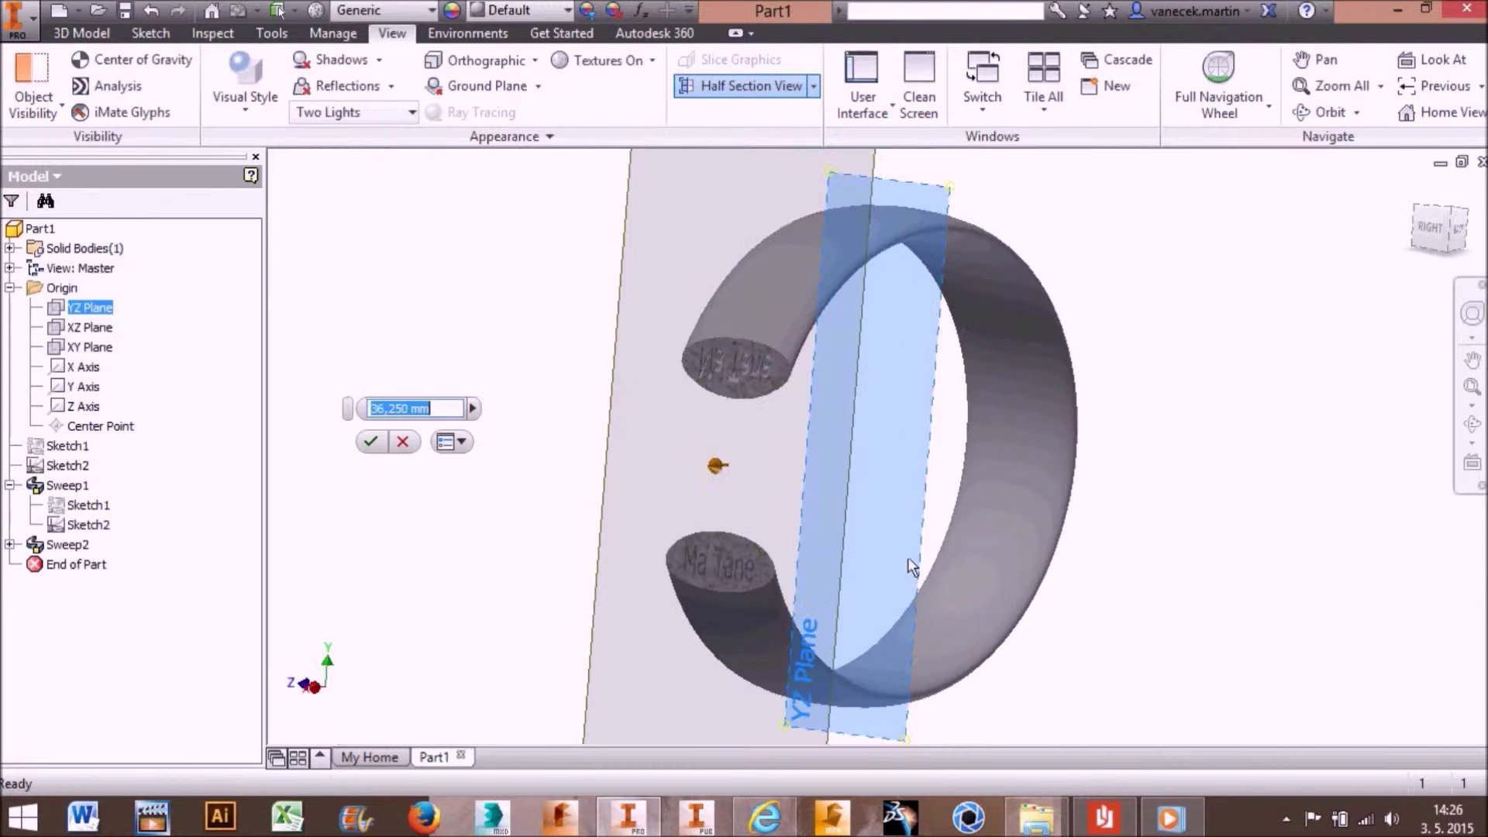
pyautogui.moveTo(785, 589)
pyautogui.keyDown('shift'); pyautogui.mouseDown(button='middle')
pyautogui.moveTo(944, 524)
pyautogui.moveTo(864, 502)
pyautogui.mouseUp(button='middle'); pyautogui.keyUp('shift')
pyautogui.scroll(5, 864, 501)
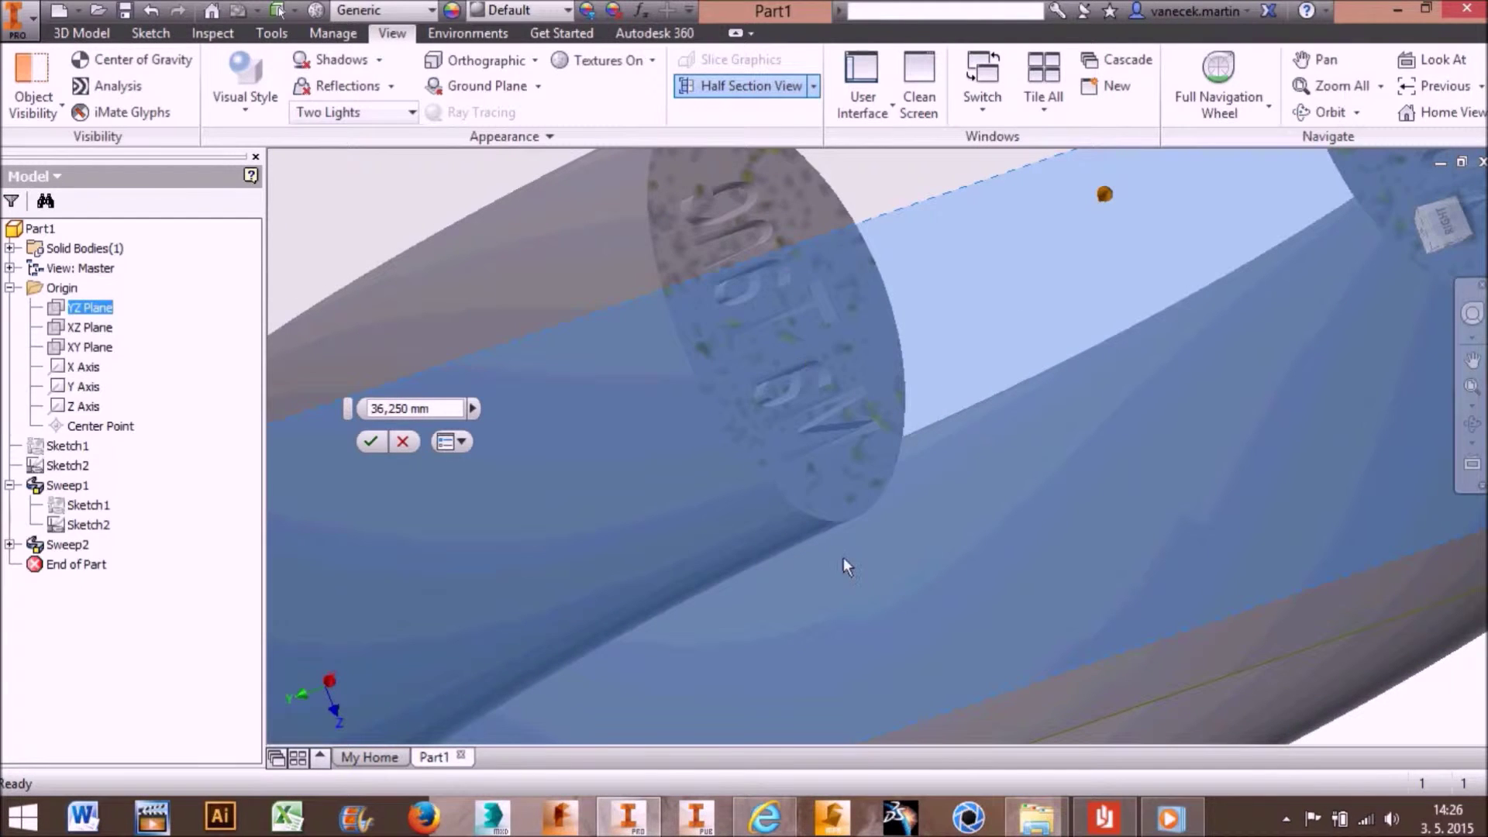
pyautogui.scroll(-4, 829, 474)
pyautogui.scroll(4, 765, 351)
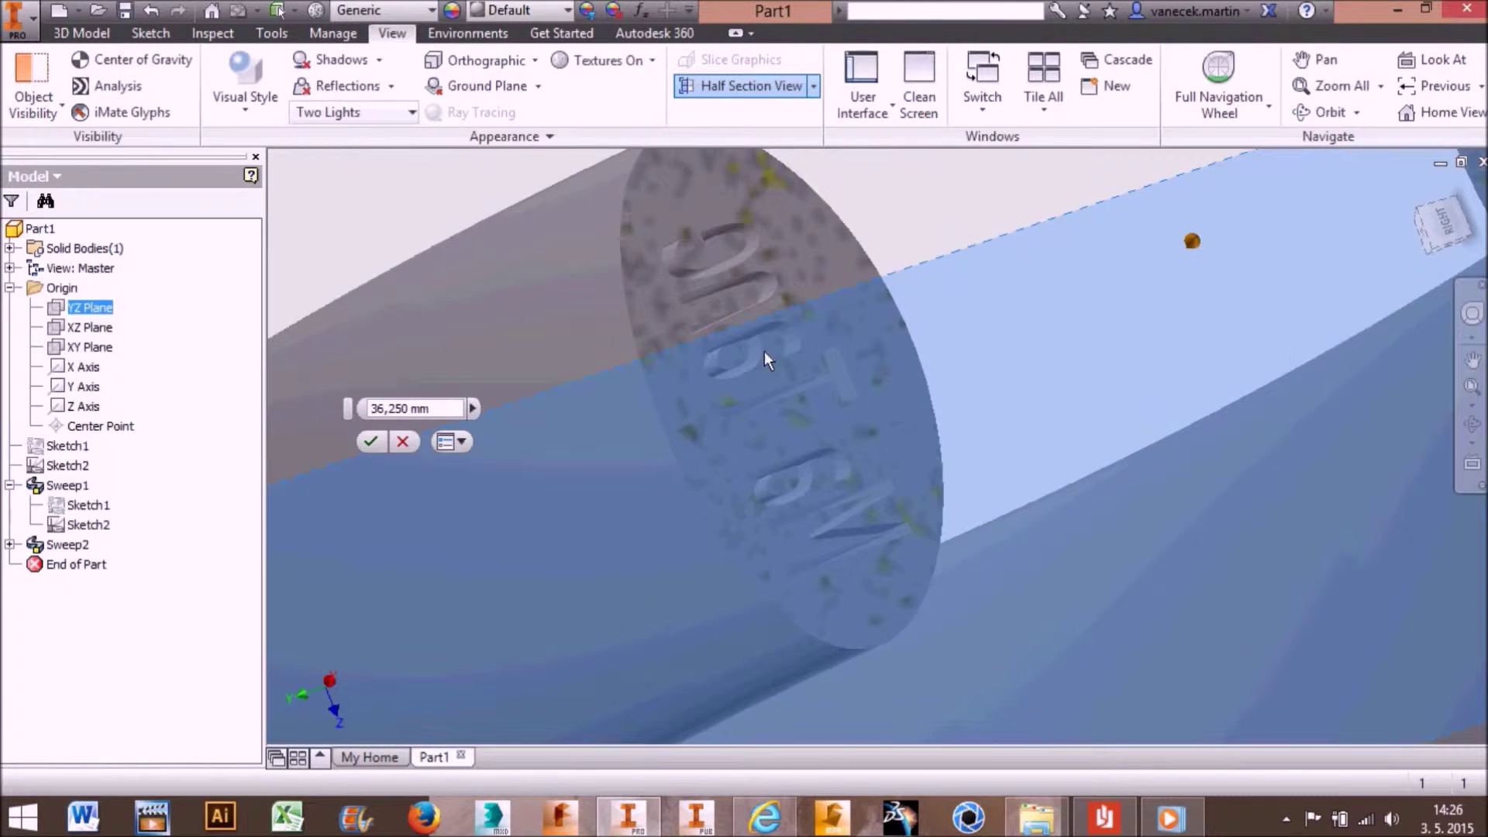
pyautogui.scroll(-4, 840, 419)
pyautogui.moveTo(760, 546)
pyautogui.keyDown('shift'); pyautogui.mouseDown(button='middle')
pyautogui.moveTo(956, 504)
pyautogui.moveTo(935, 654)
pyautogui.moveTo(989, 598)
pyautogui.mouseUp(button='middle'); pyautogui.keyUp('shift')
pyautogui.scroll(3, 731, 431)
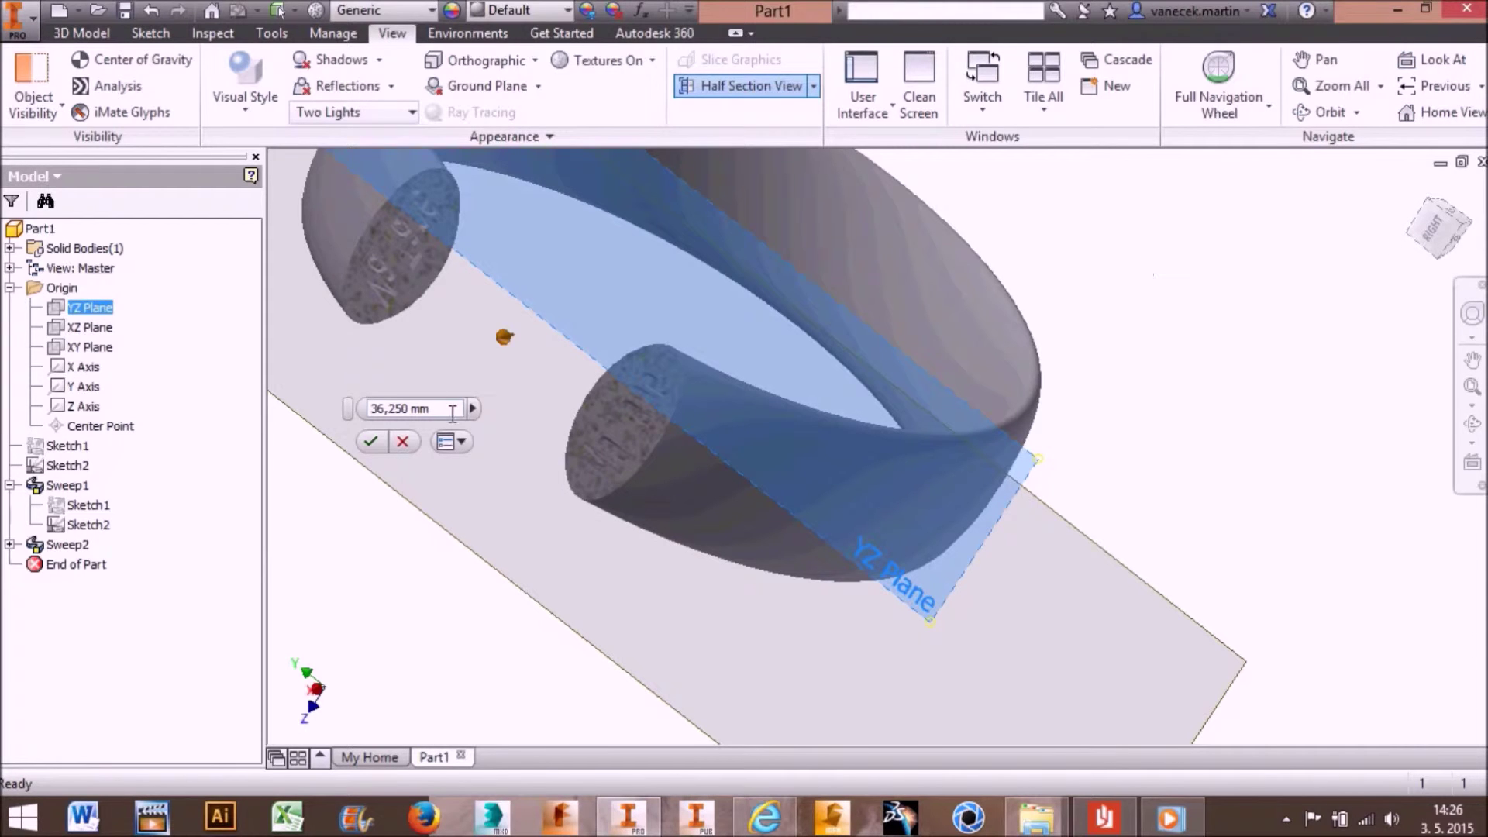
pyautogui.click(372, 442)
pyautogui.scroll(-3, 572, 374)
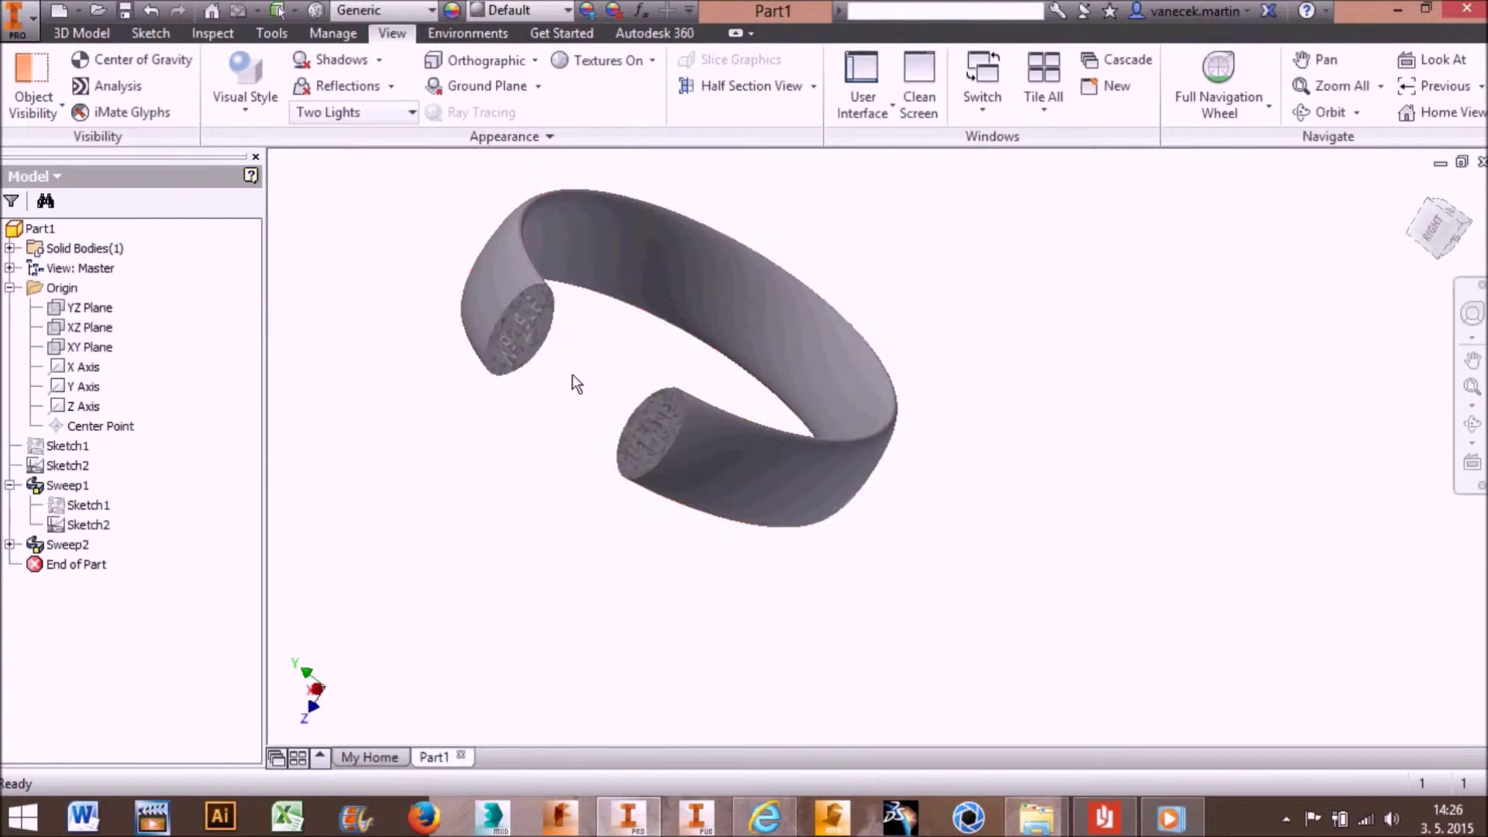
# Step: Start a new 2D sketch on the YZ Plane with both embossed ring ends in view
pyautogui.scroll(3, 606, 362)
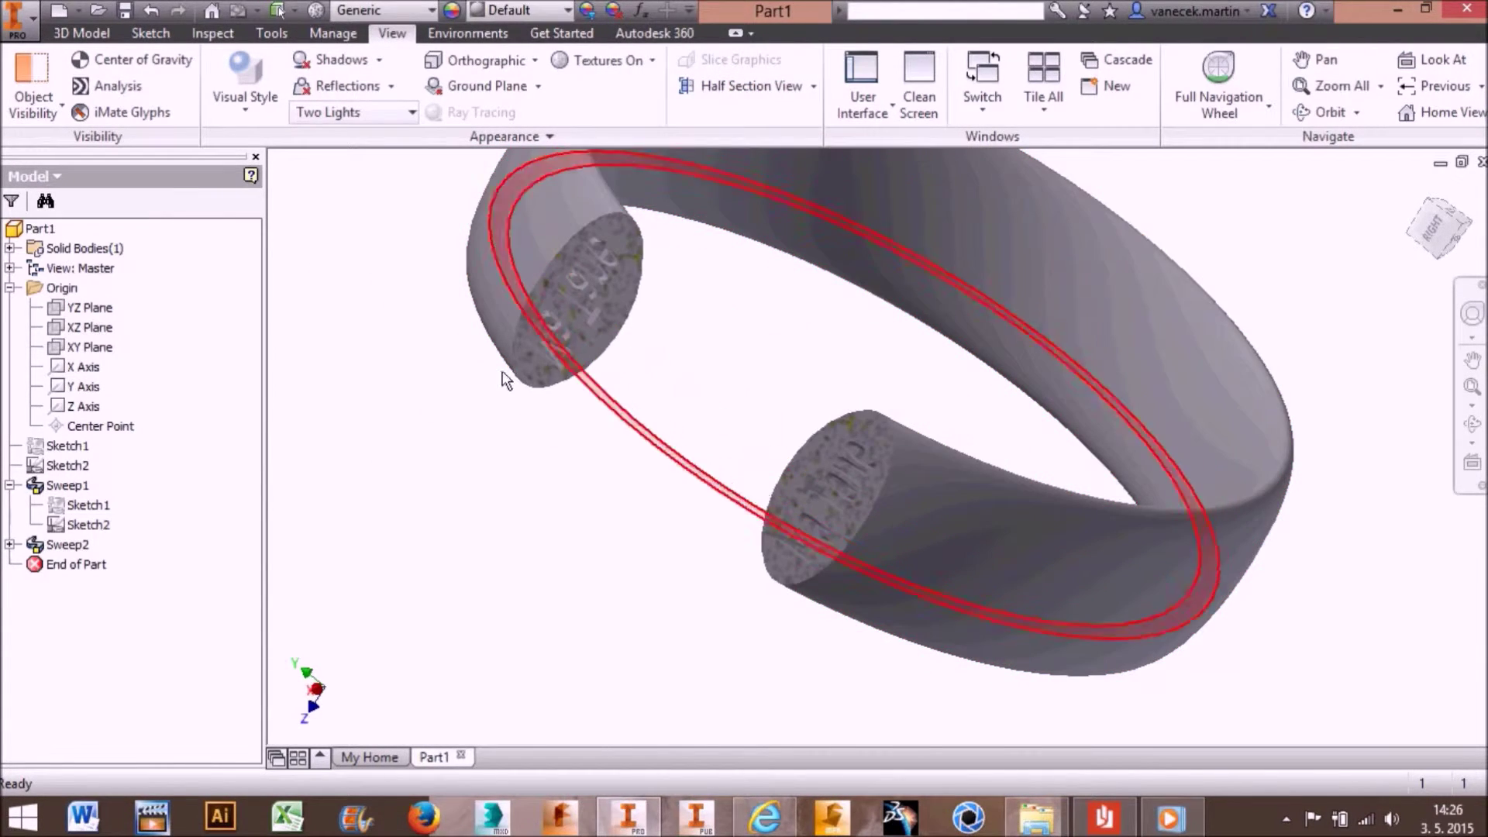
pyautogui.click(87, 34)
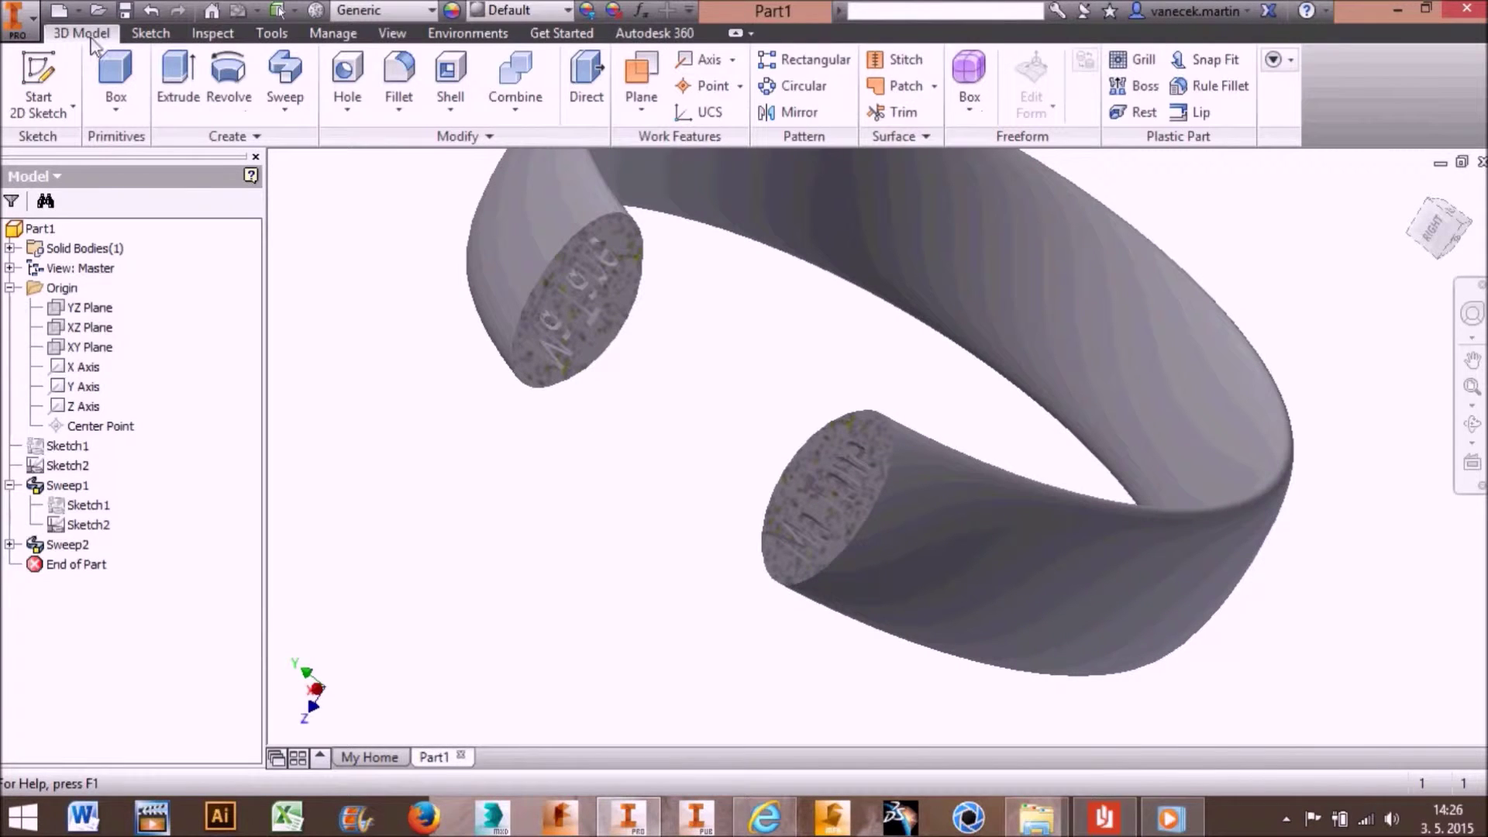
pyautogui.click(40, 78)
pyautogui.scroll(-3, 631, 388)
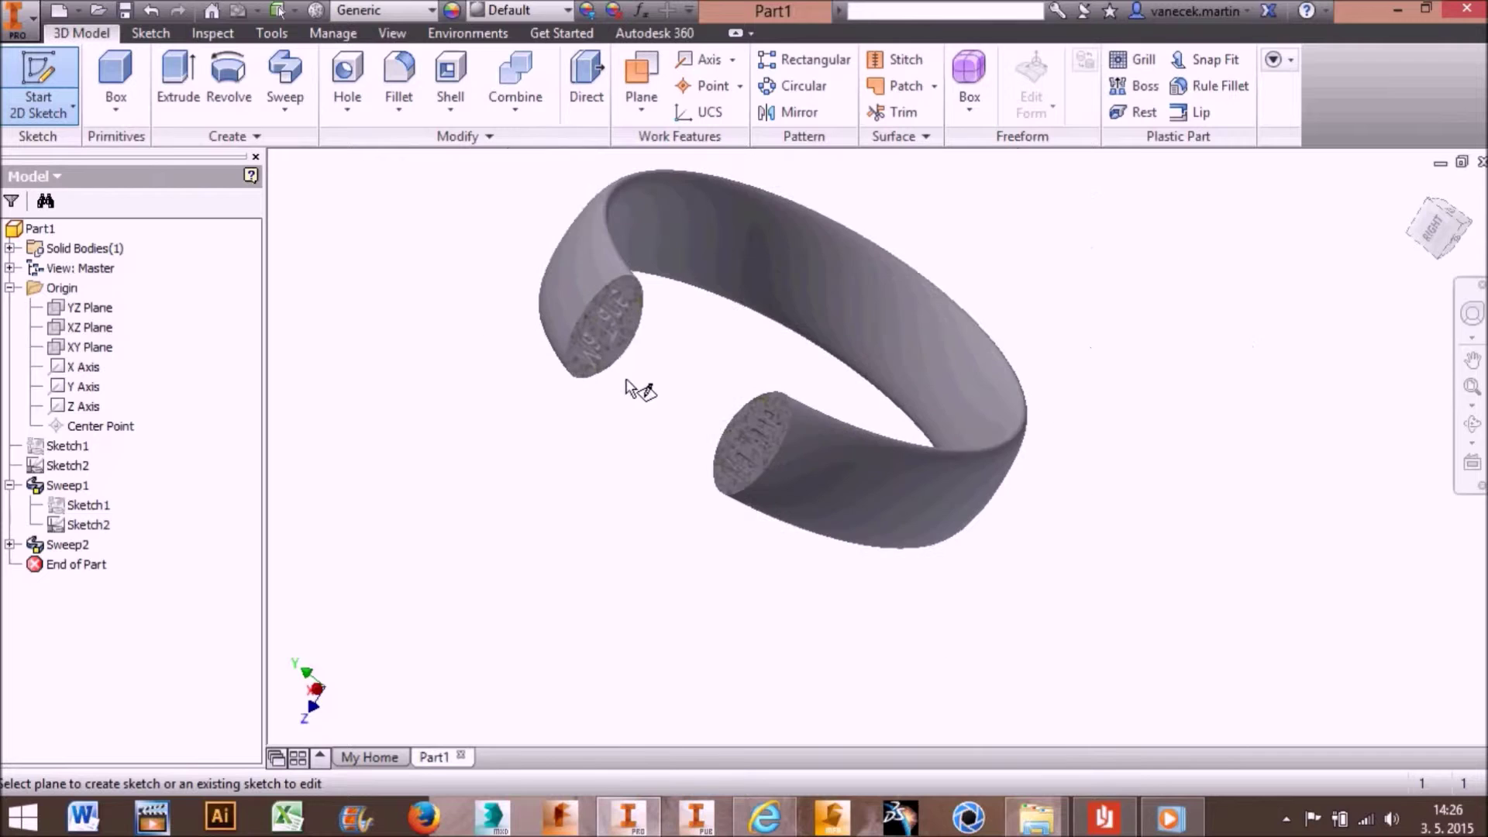
pyautogui.keyDown('shift'); pyautogui.moveTo(687, 379); pyautogui.dragTo(700, 422, button='middle'); pyautogui.keyUp('shift')
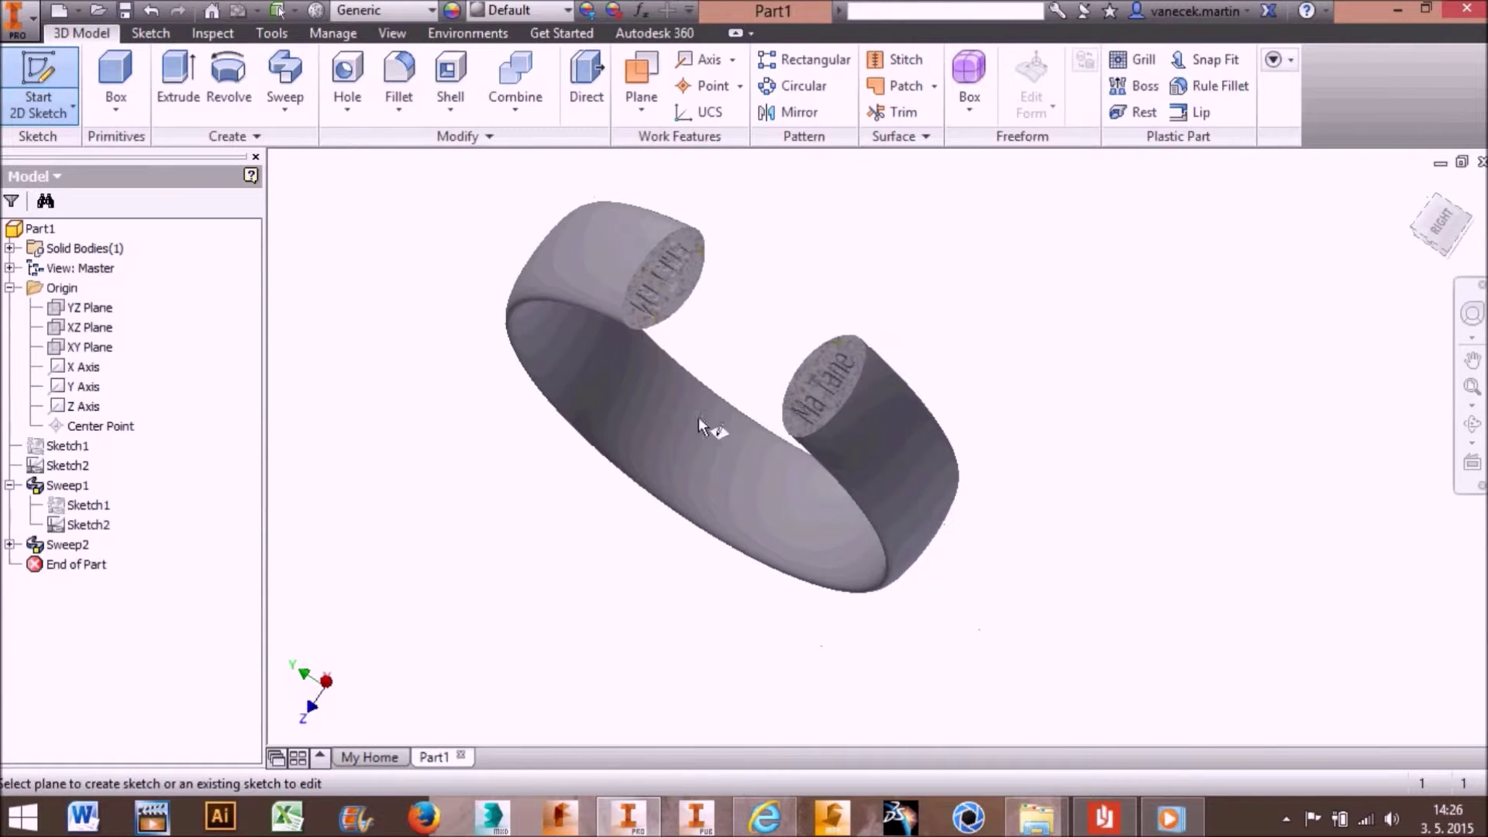
pyautogui.click(100, 315)
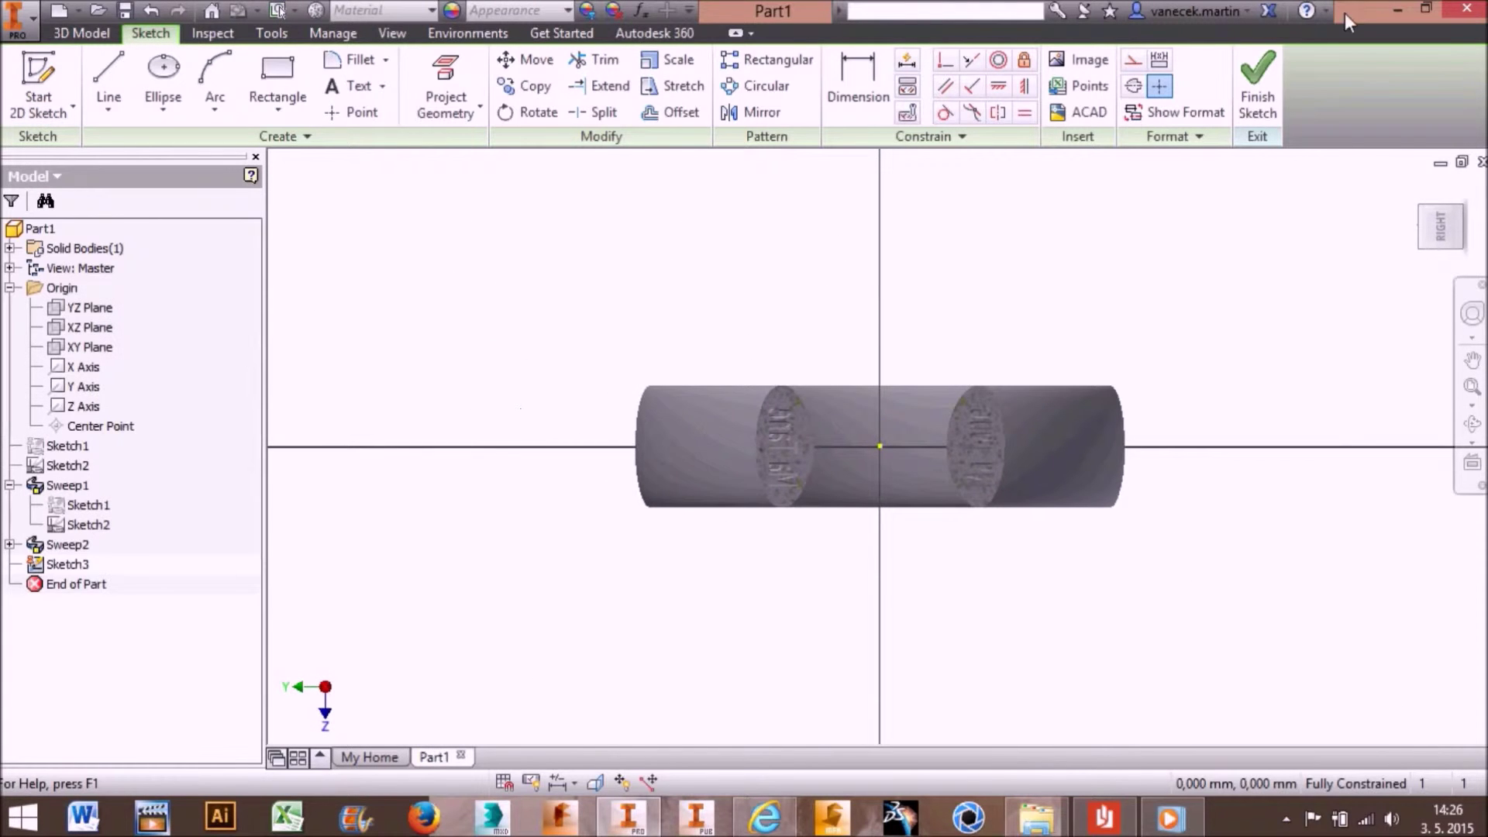
# Step: Finish the unneeded Sketch3 and start a new sketch on the XY Plane
pyautogui.click(1255, 70)
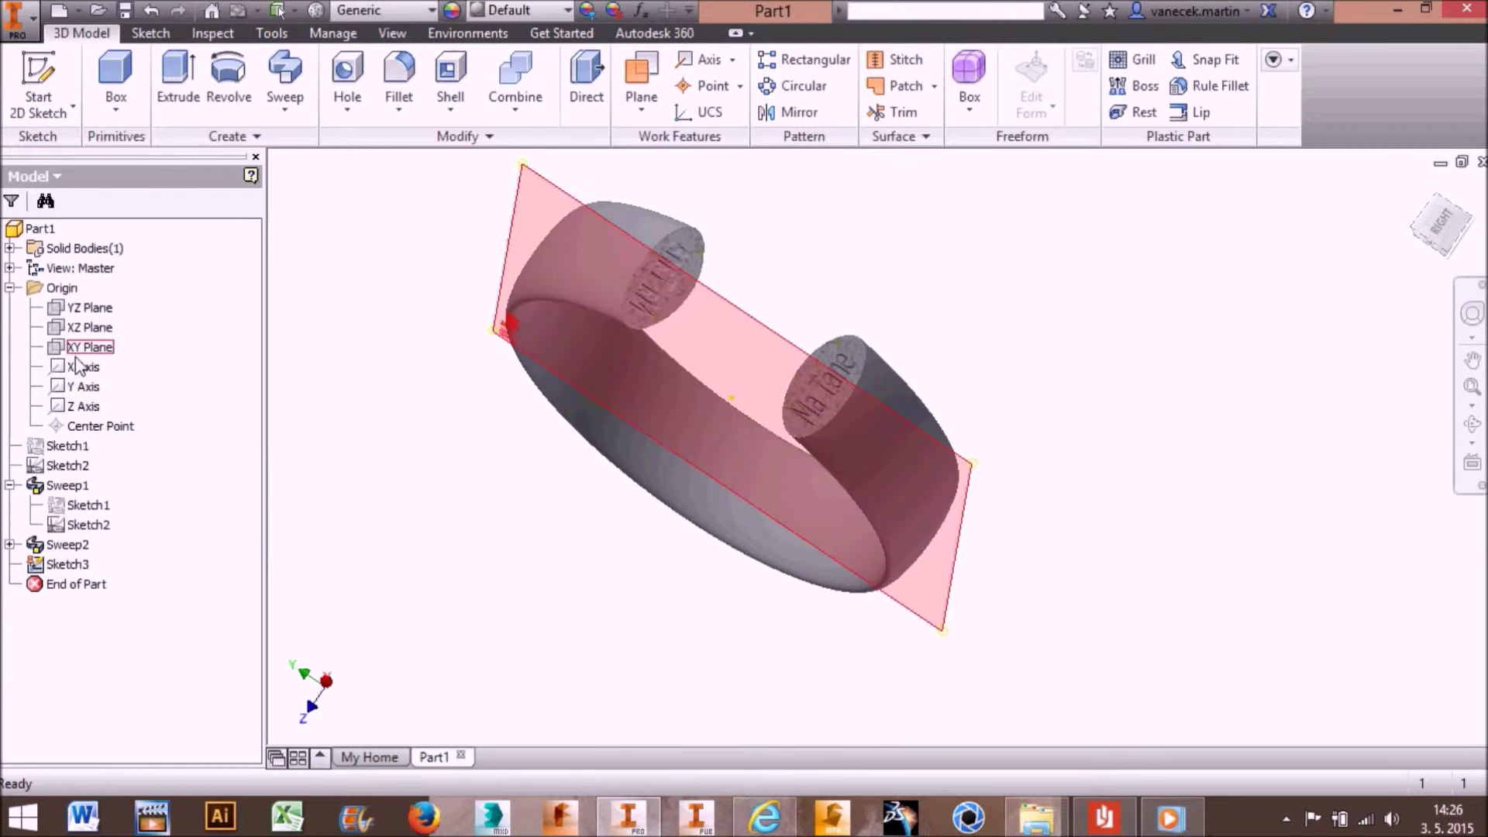
pyautogui.click(81, 355)
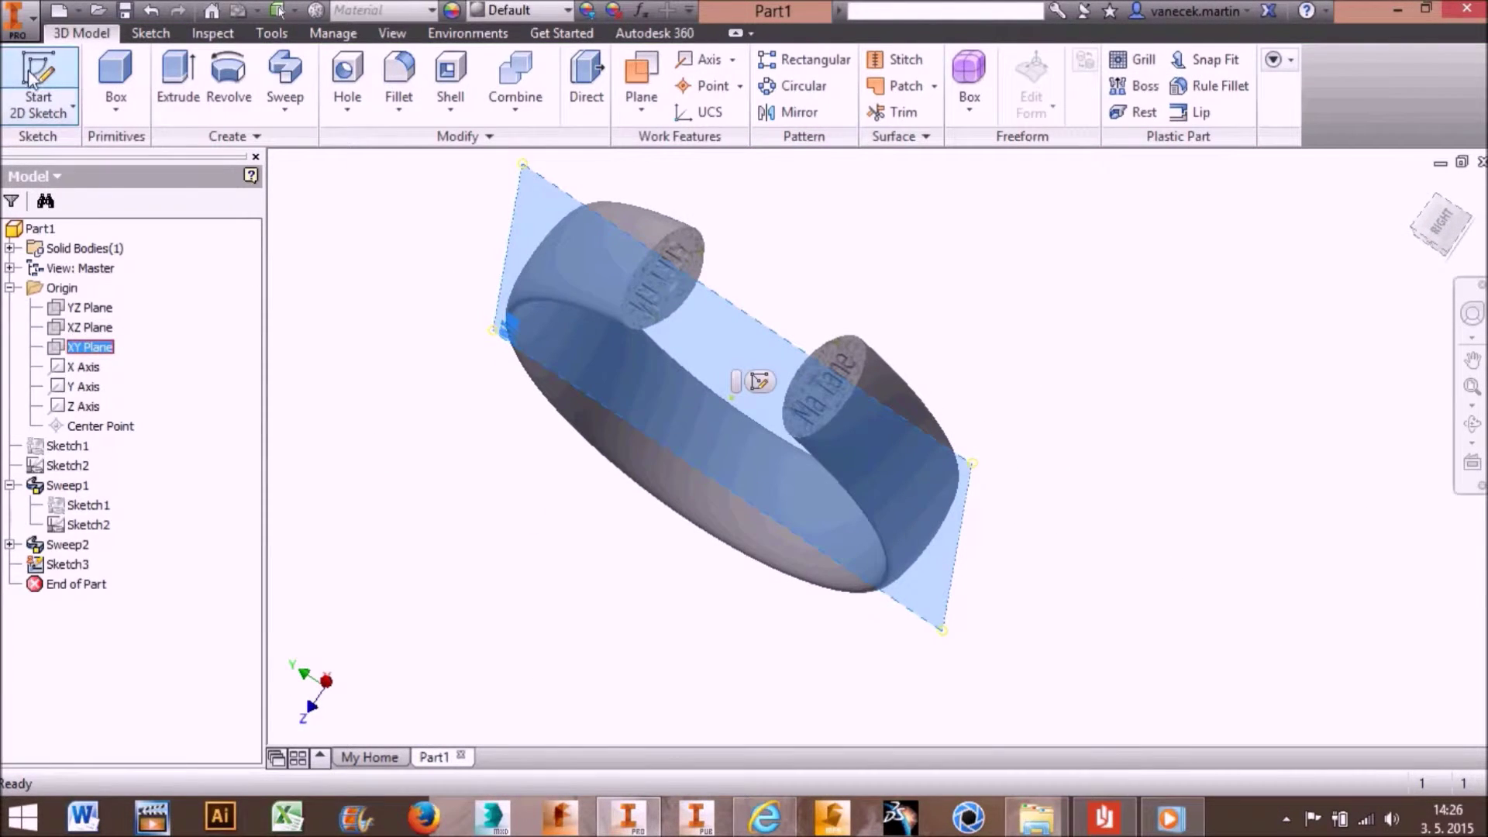
pyautogui.click(38, 77)
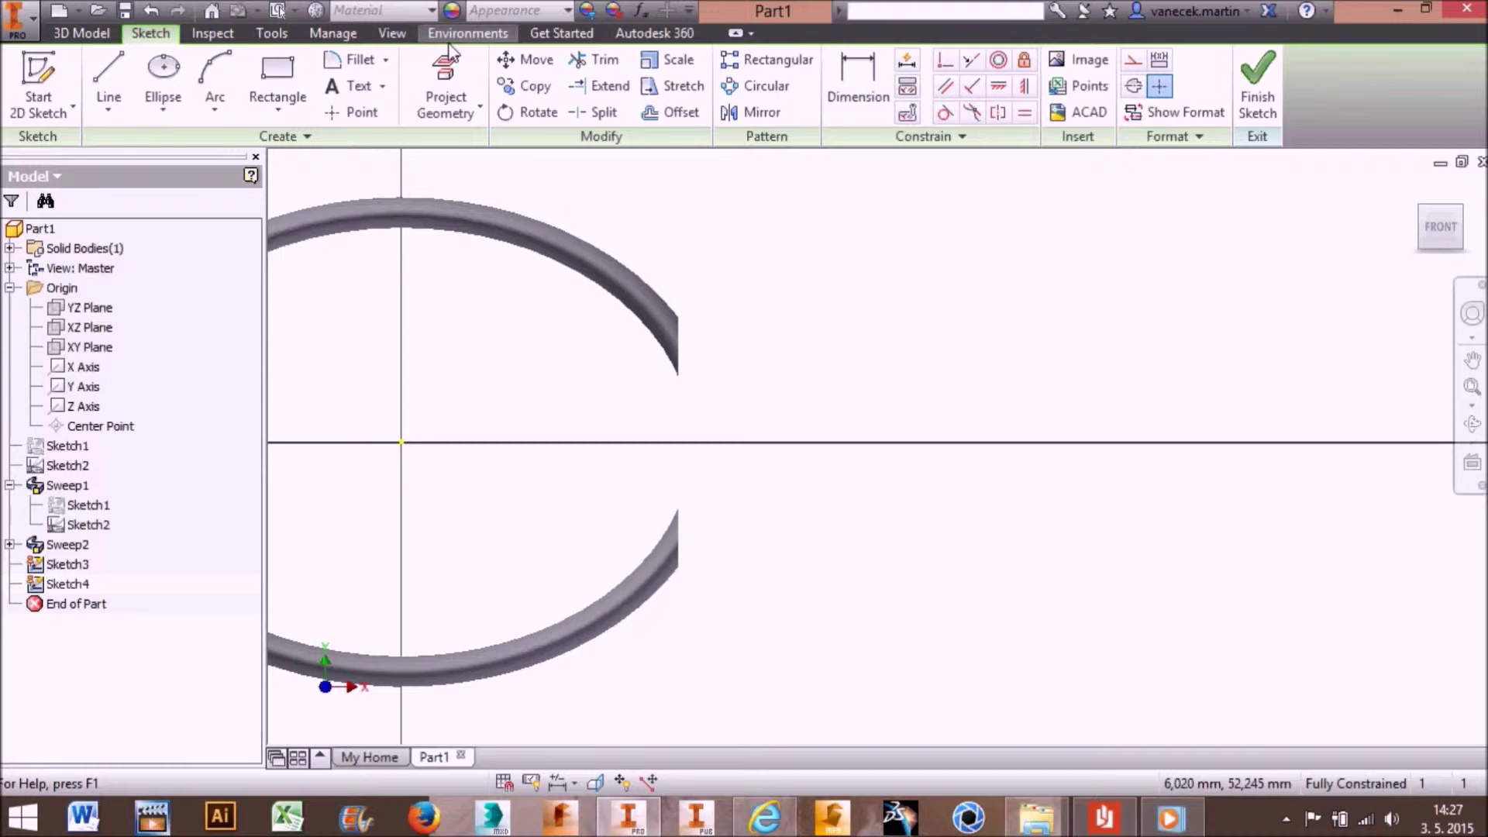
# Step: Apply a half section cut to the ring with the ring panned to the centre
pyautogui.click(392, 32)
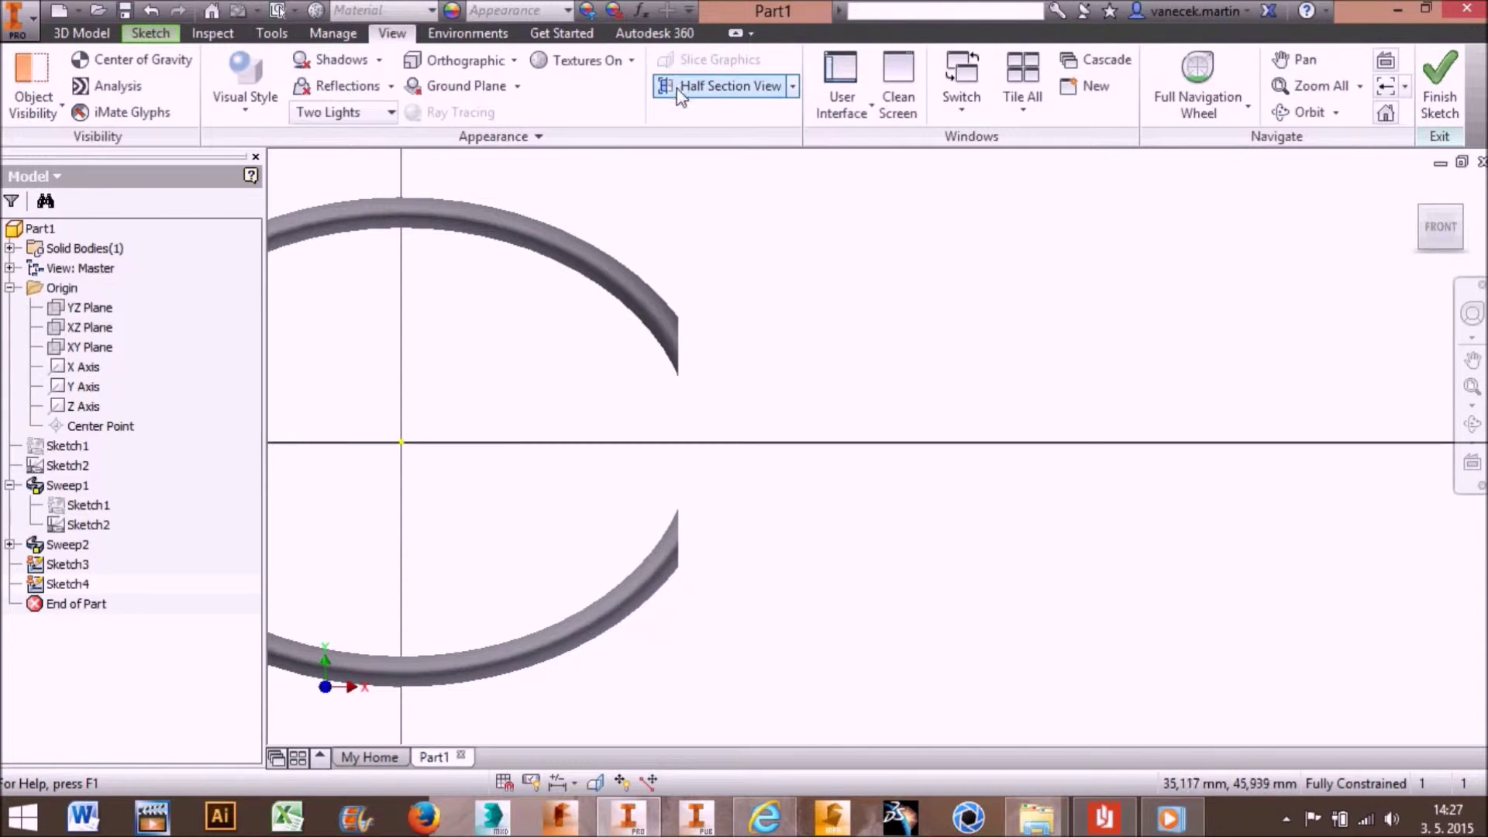
pyautogui.click(725, 86)
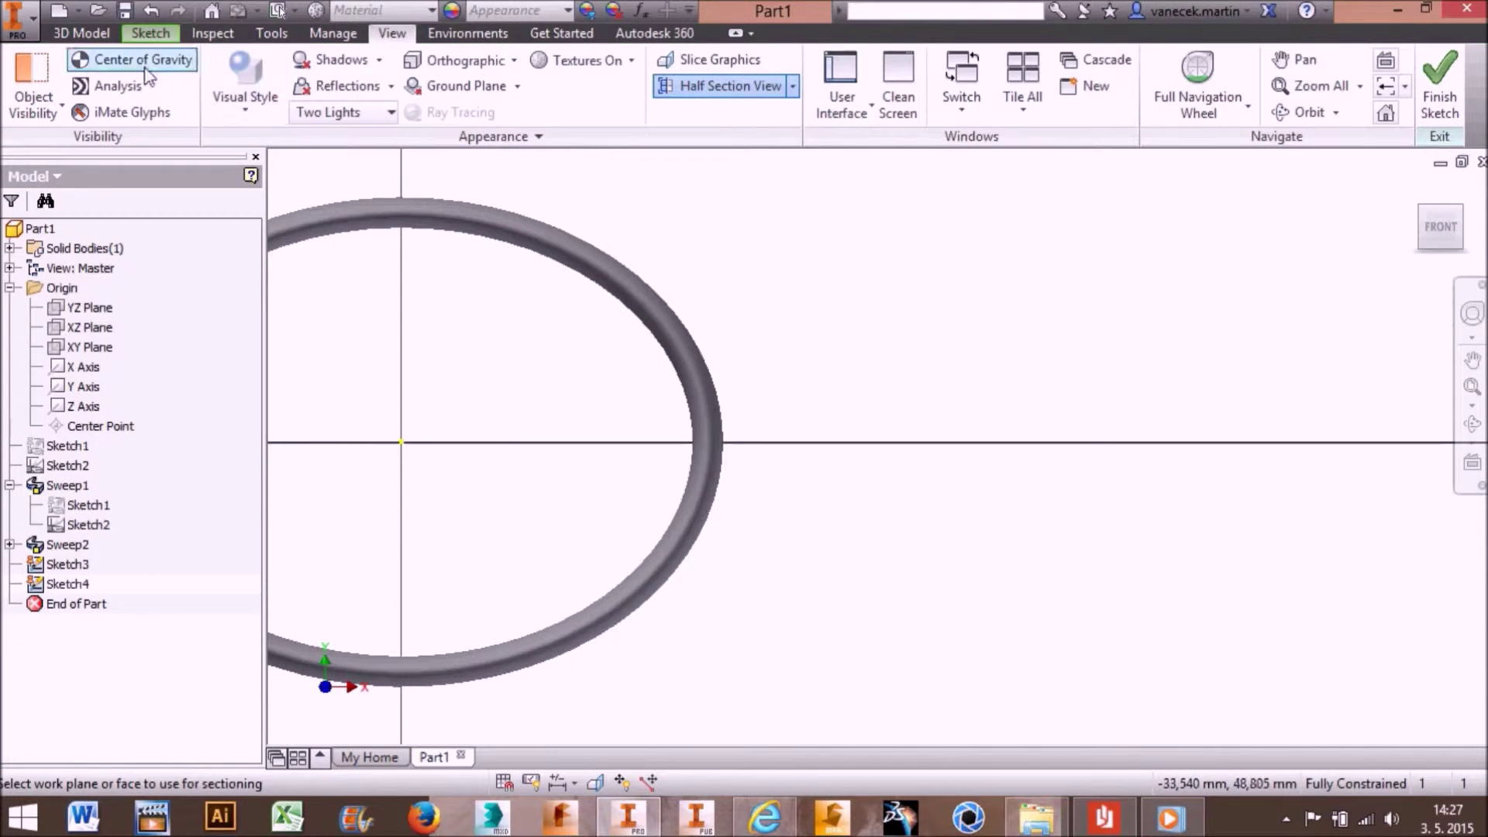
pyautogui.click(87, 40)
pyautogui.moveTo(603, 410); pyautogui.dragTo(857, 375, button='middle')
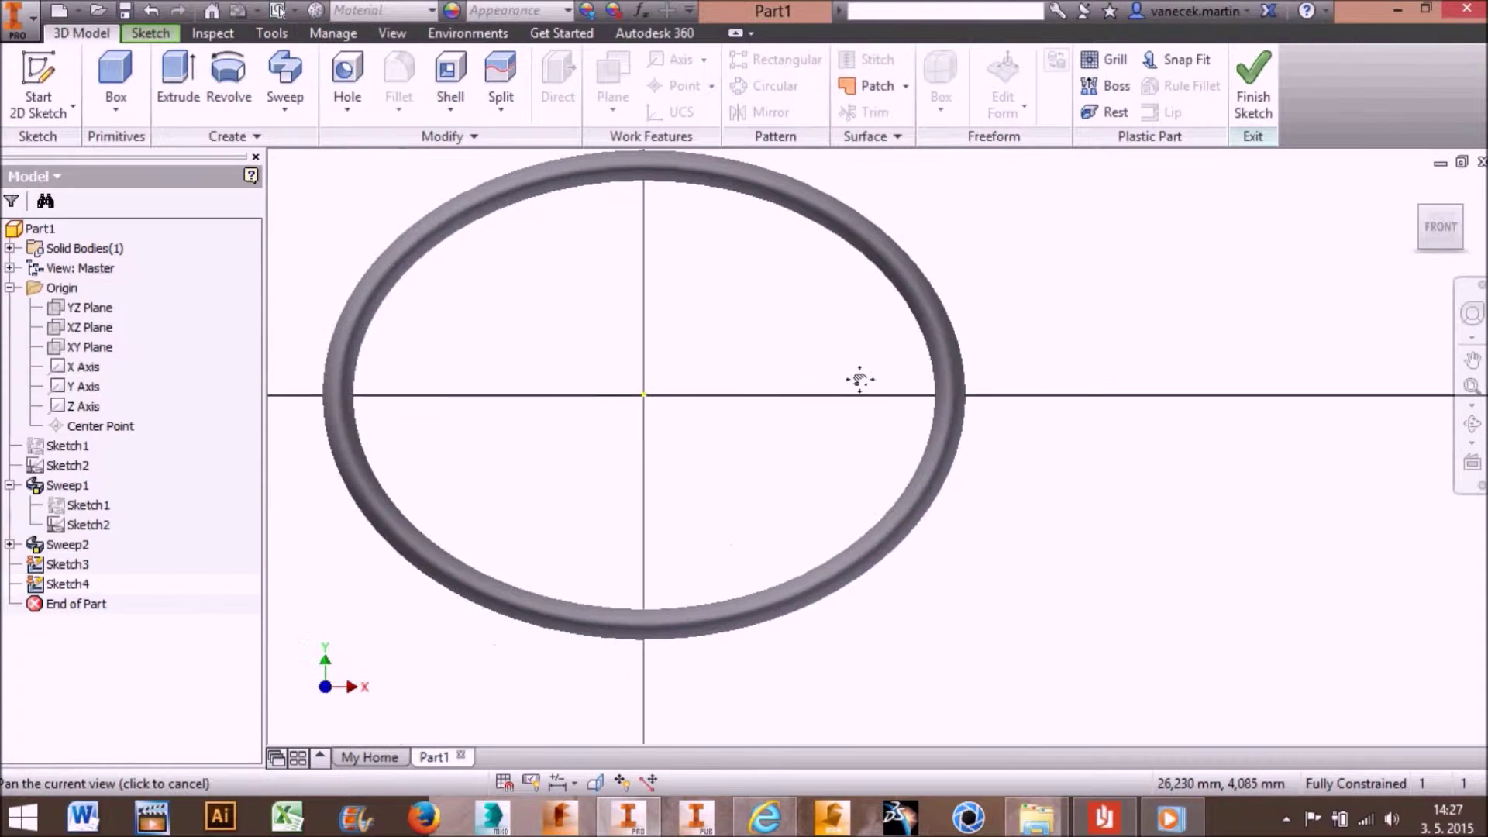
pyautogui.click(572, 163)
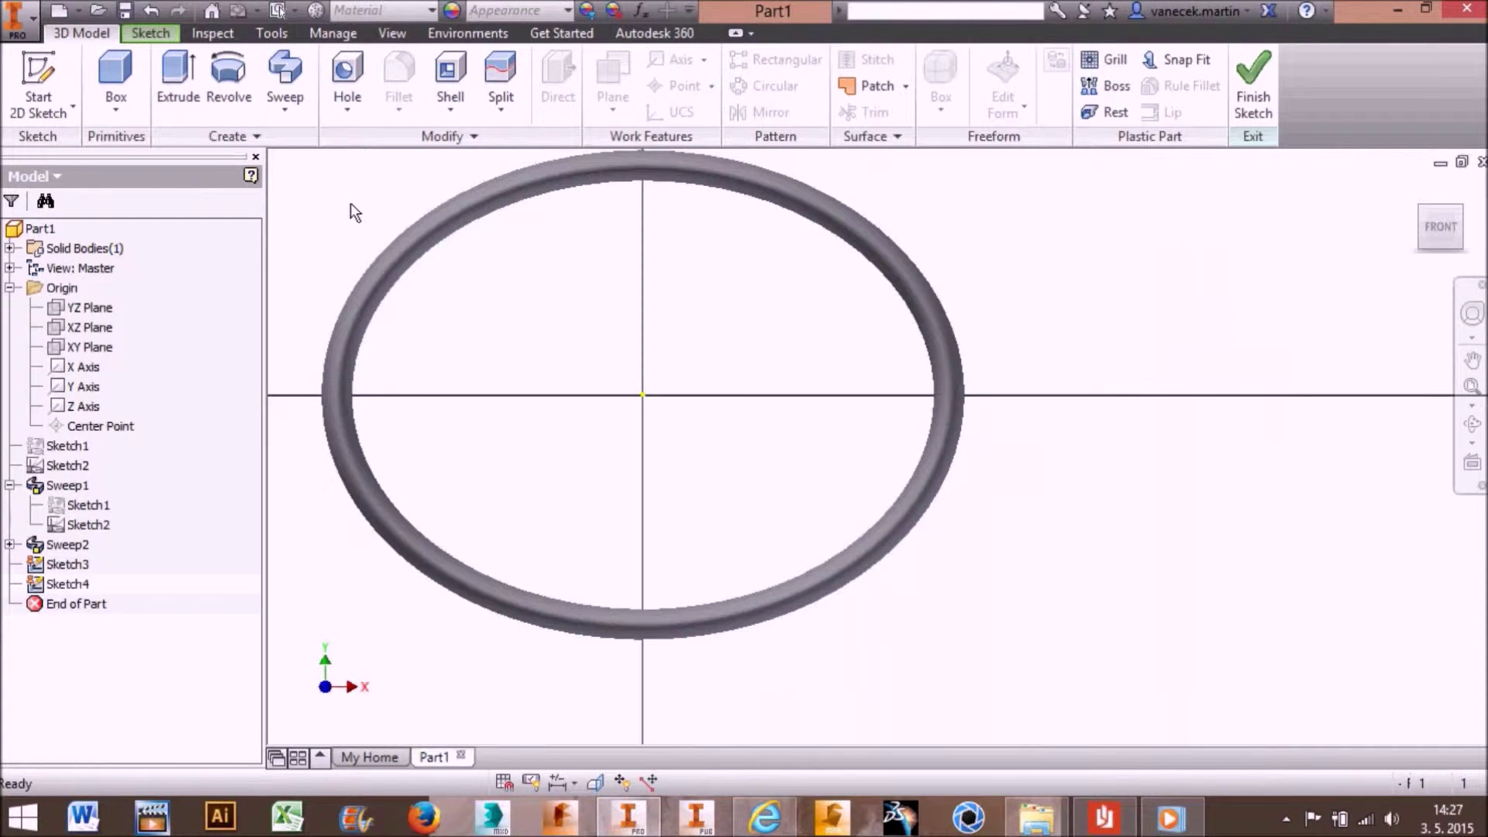
# Step: End the section view so the complete ring shows face-on in the sketch
pyautogui.click(392, 33)
pyautogui.click(793, 86)
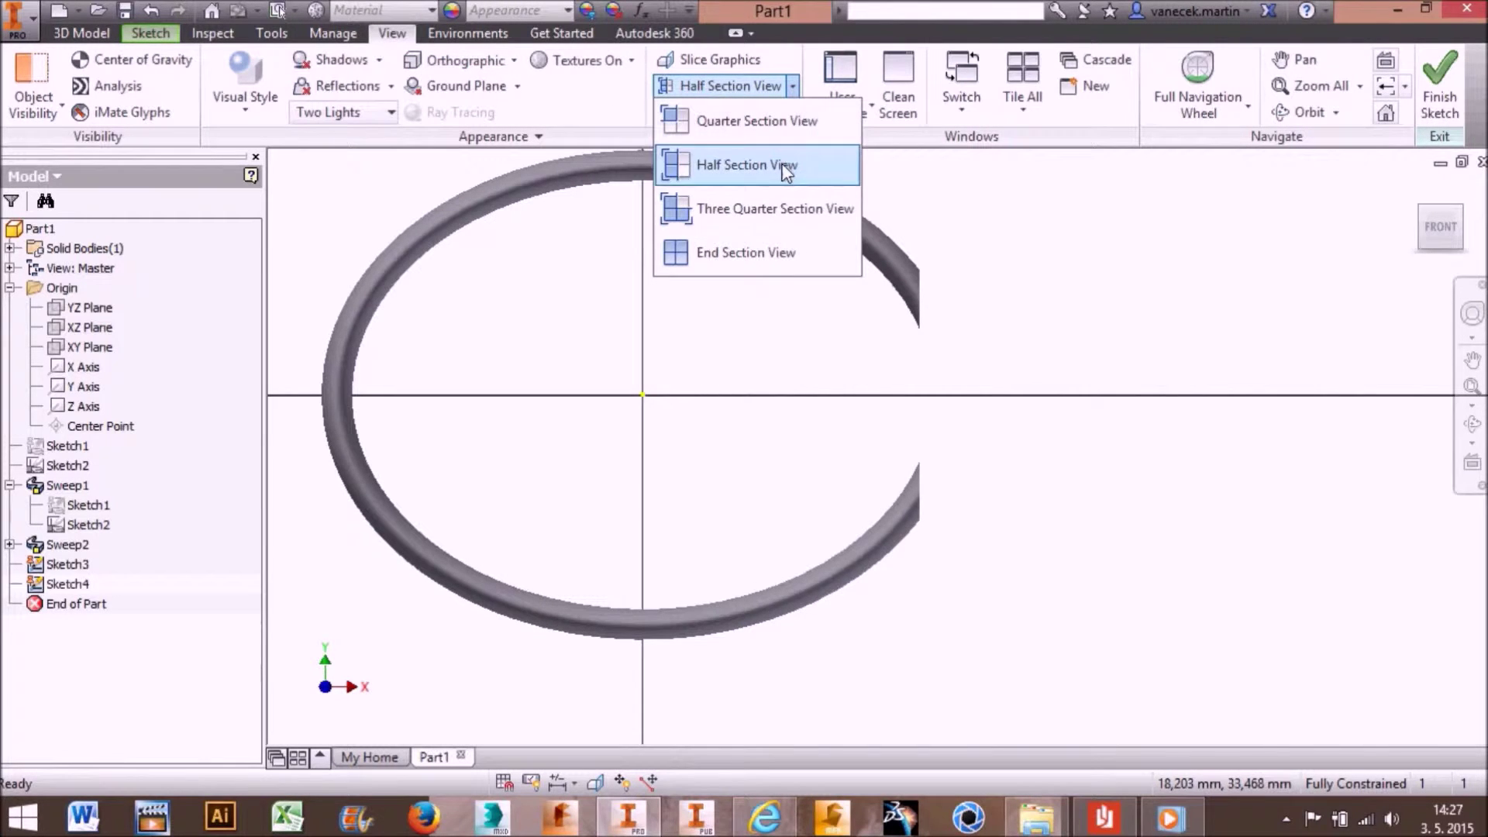
pyautogui.click(789, 270)
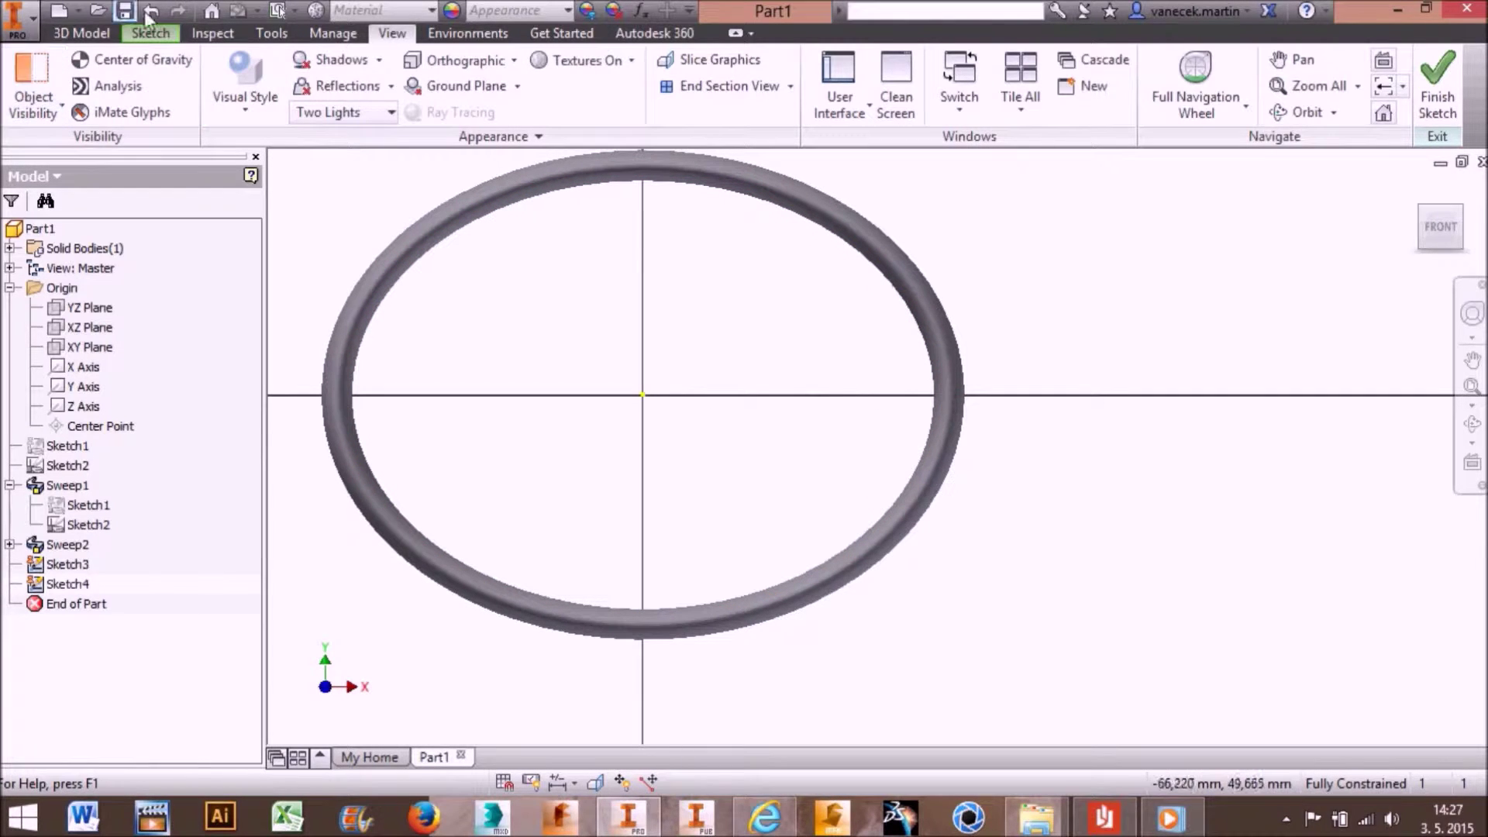
pyautogui.click(81, 32)
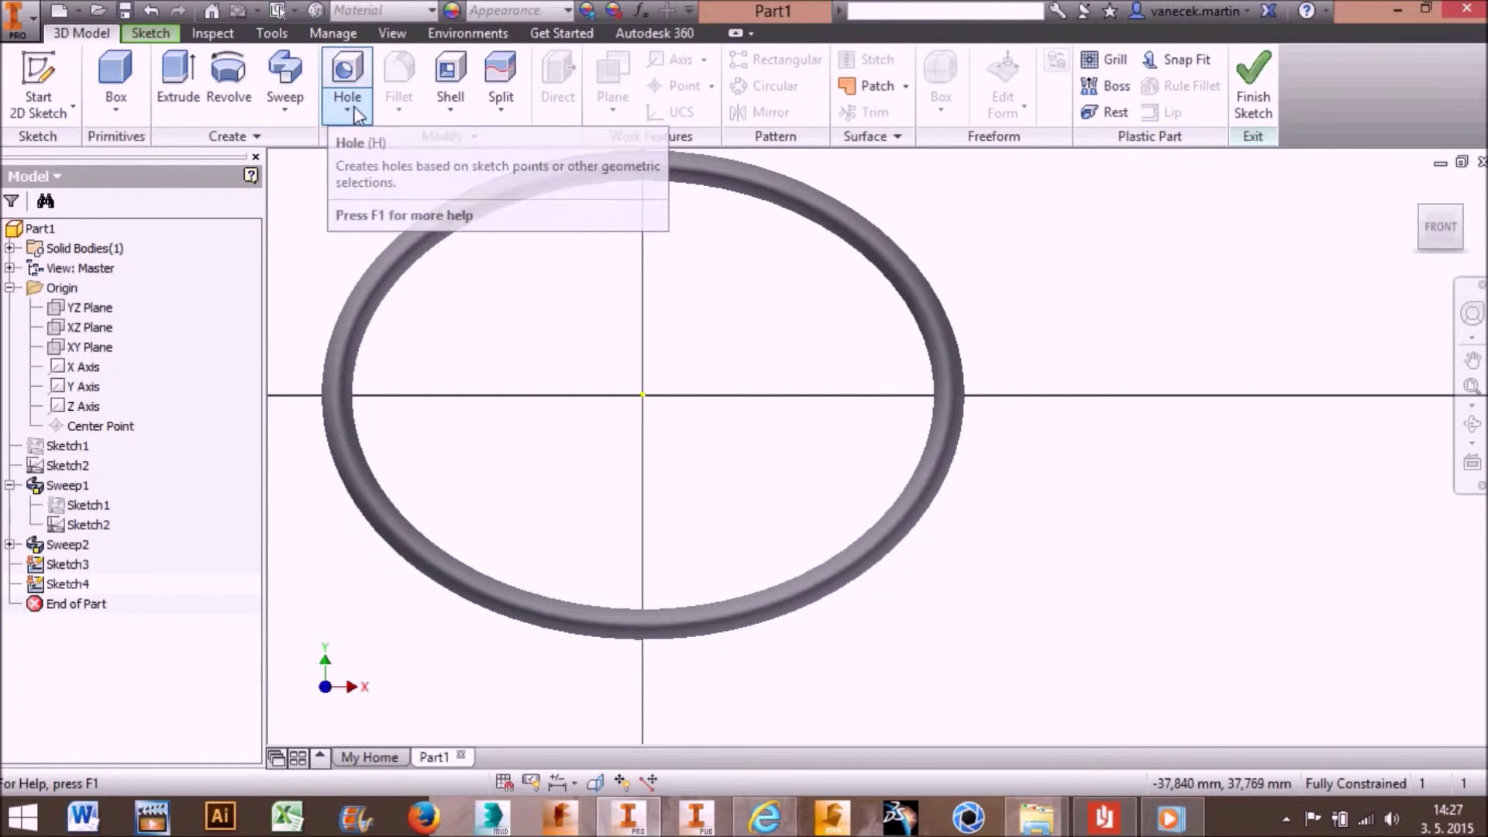
pyautogui.click(151, 34)
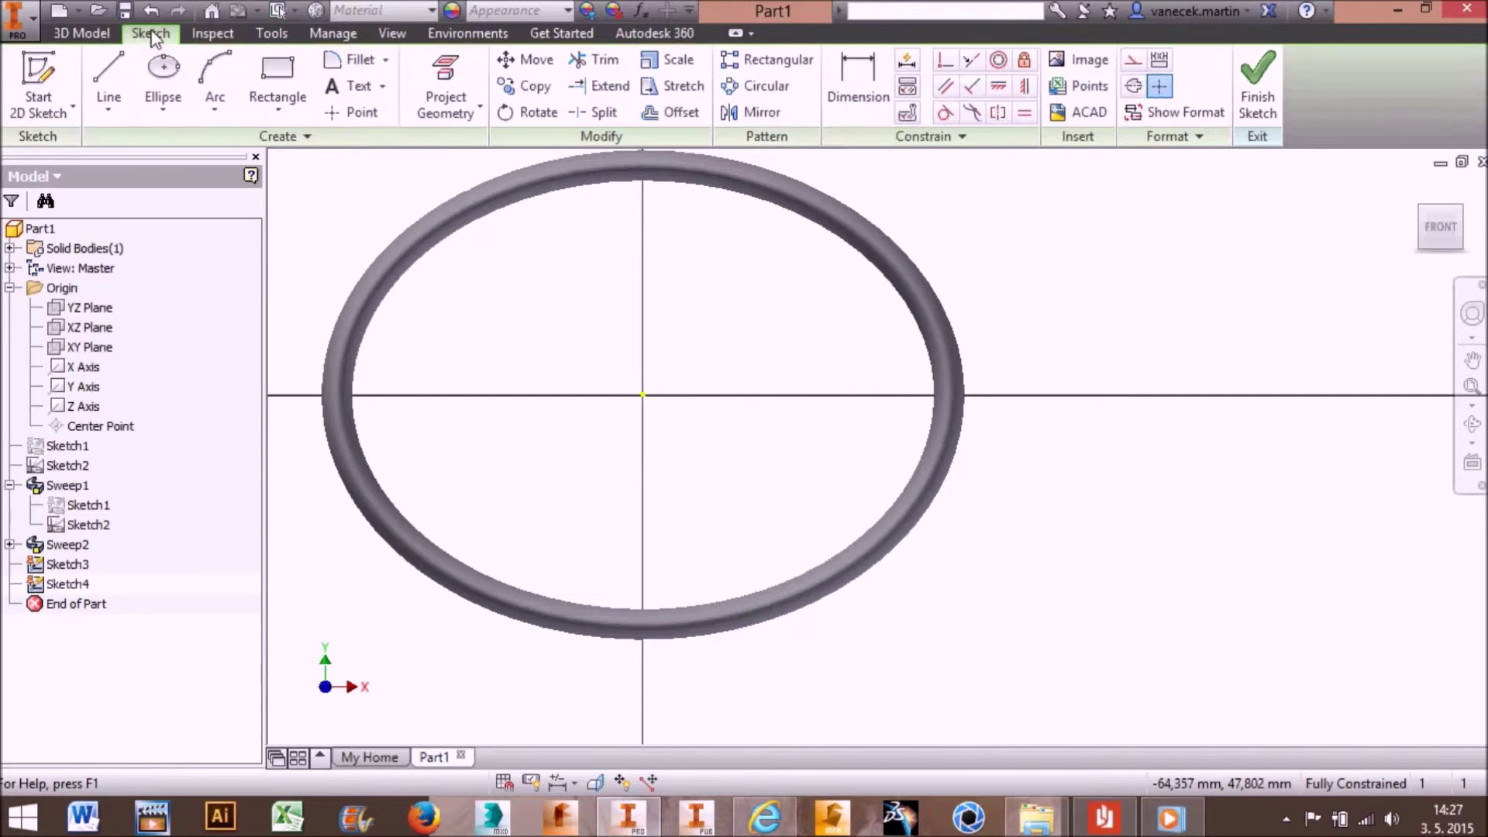
# Step: Draw a tall ellipse centred where the ring's right side crosses the horizontal axis
pyautogui.click(162, 85)
pyautogui.moveTo(1091, 411); pyautogui.dragTo(843, 408, button='middle')
pyautogui.scroll(-2, 775, 406)
pyautogui.scroll(3, 740, 403)
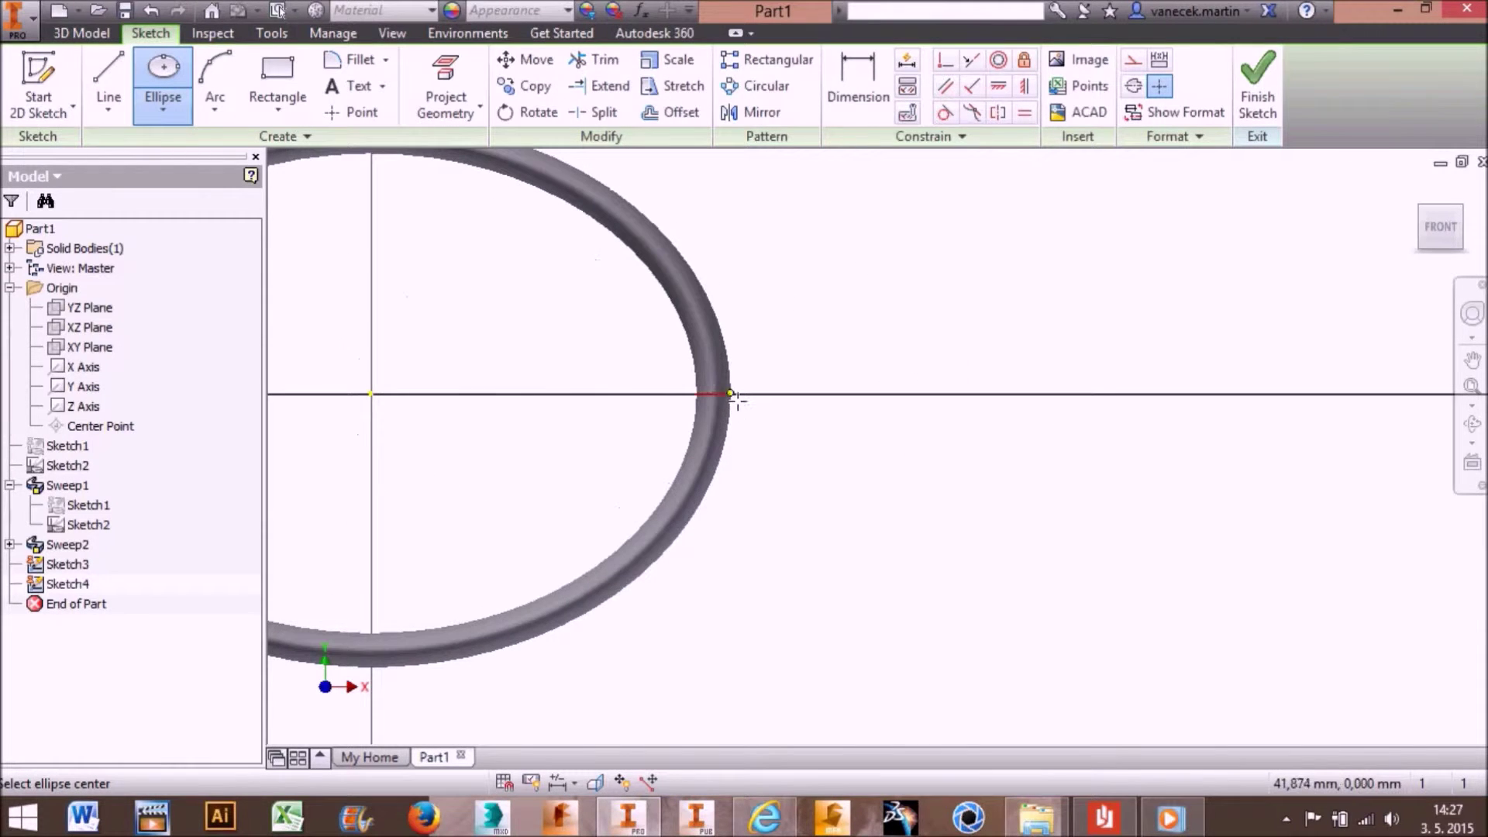
pyautogui.click(715, 394)
pyautogui.click(714, 485)
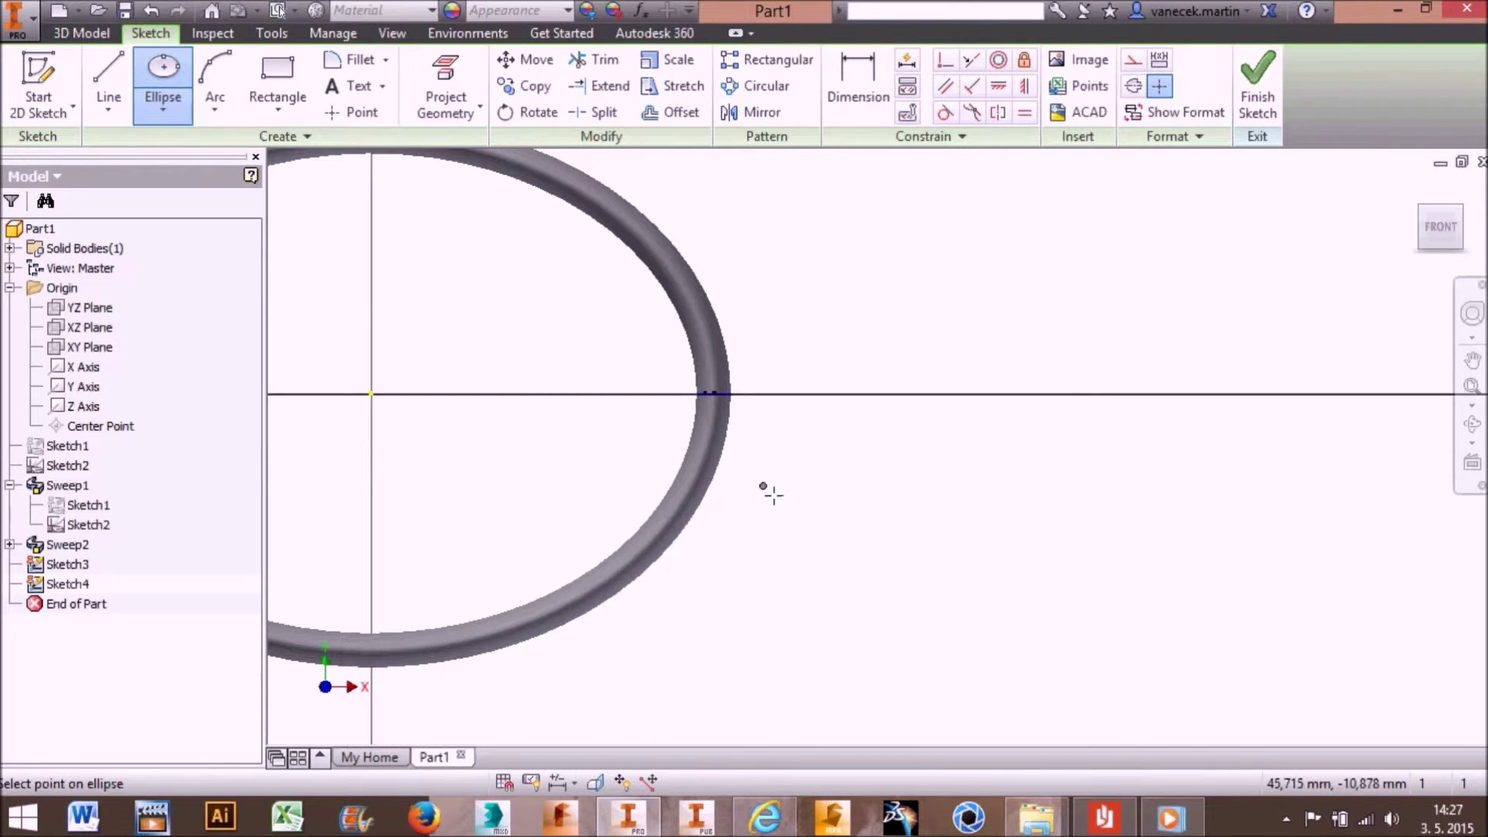
pyautogui.click(757, 430)
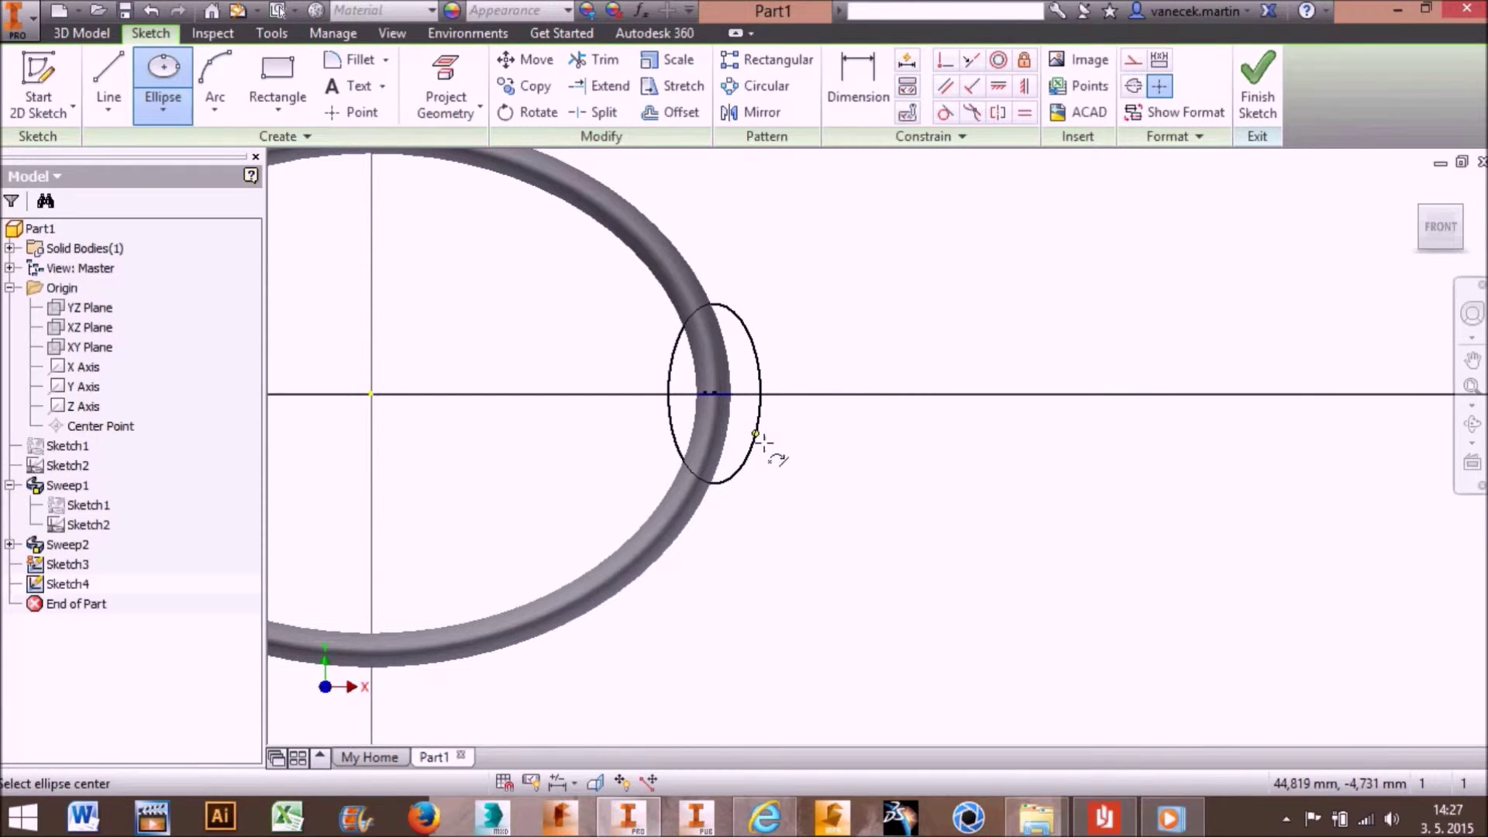
pyautogui.click(856, 85)
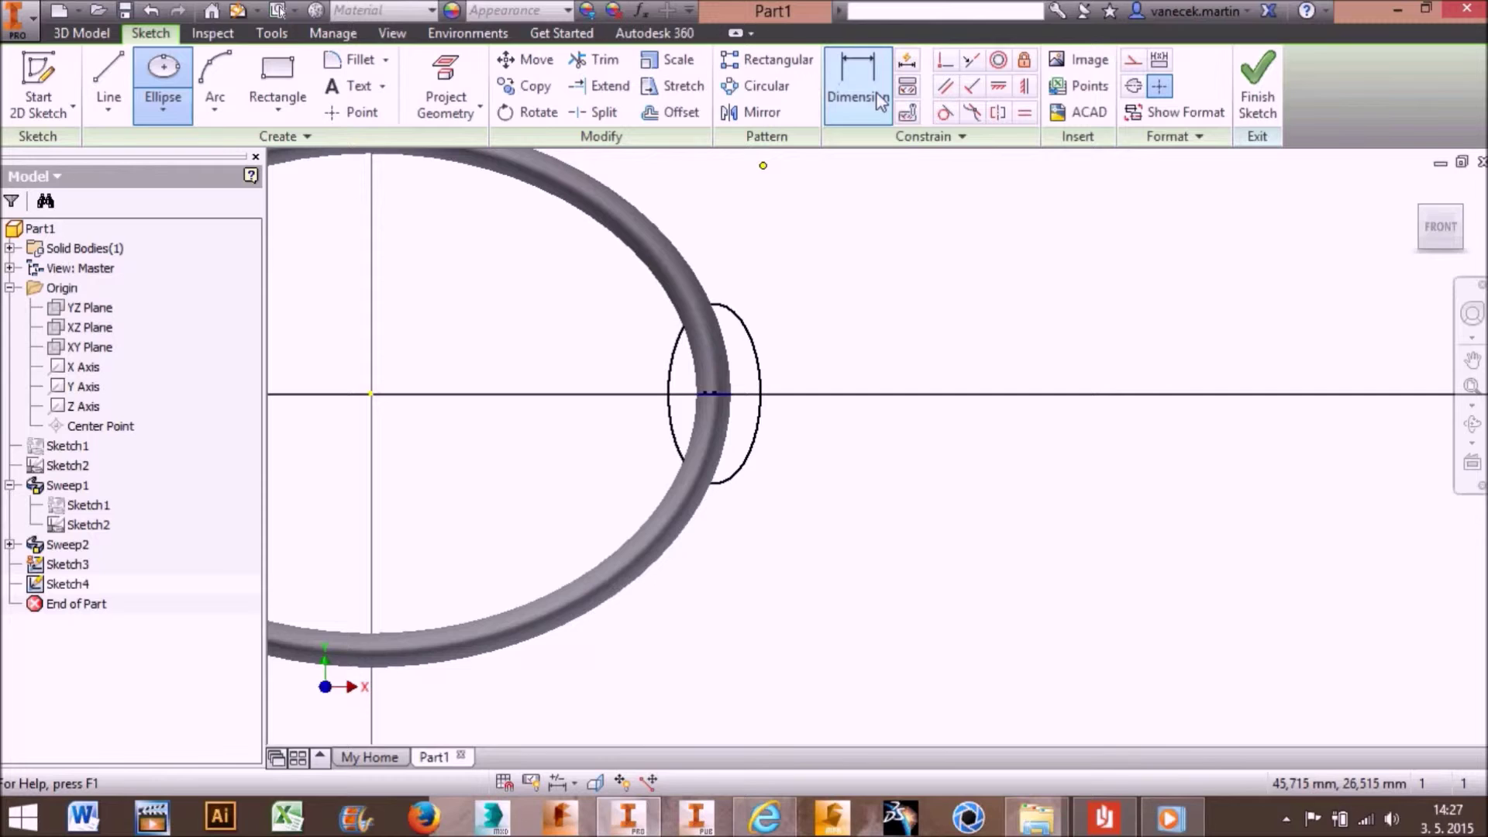
# Step: Dimension the ellipse with a 15 mm half-height and 3 mm width, then finish the sketch
pyautogui.click(761, 384)
pyautogui.click(871, 358)
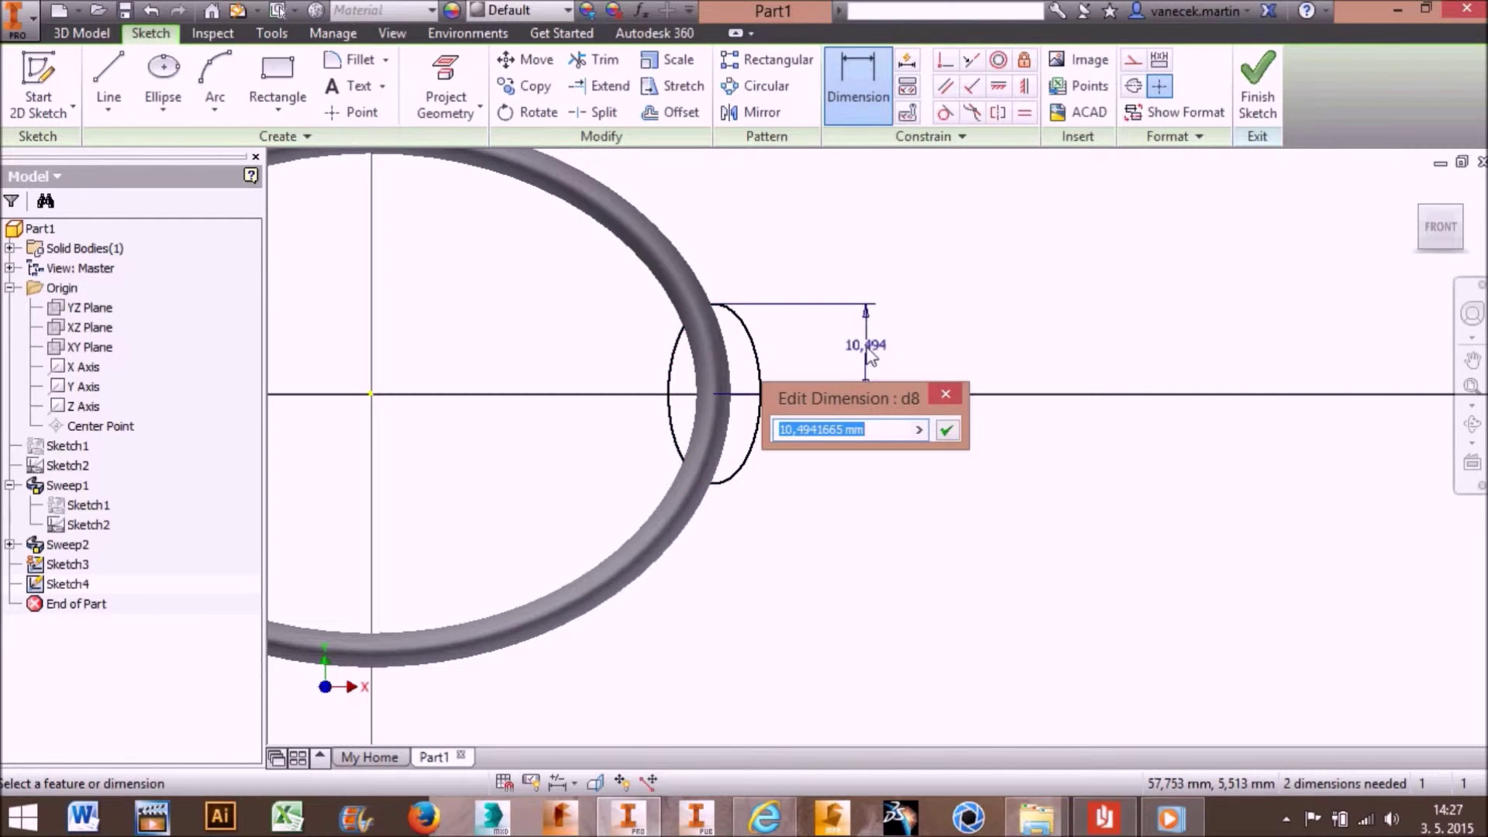
pyautogui.write('15')
pyautogui.press('Return')
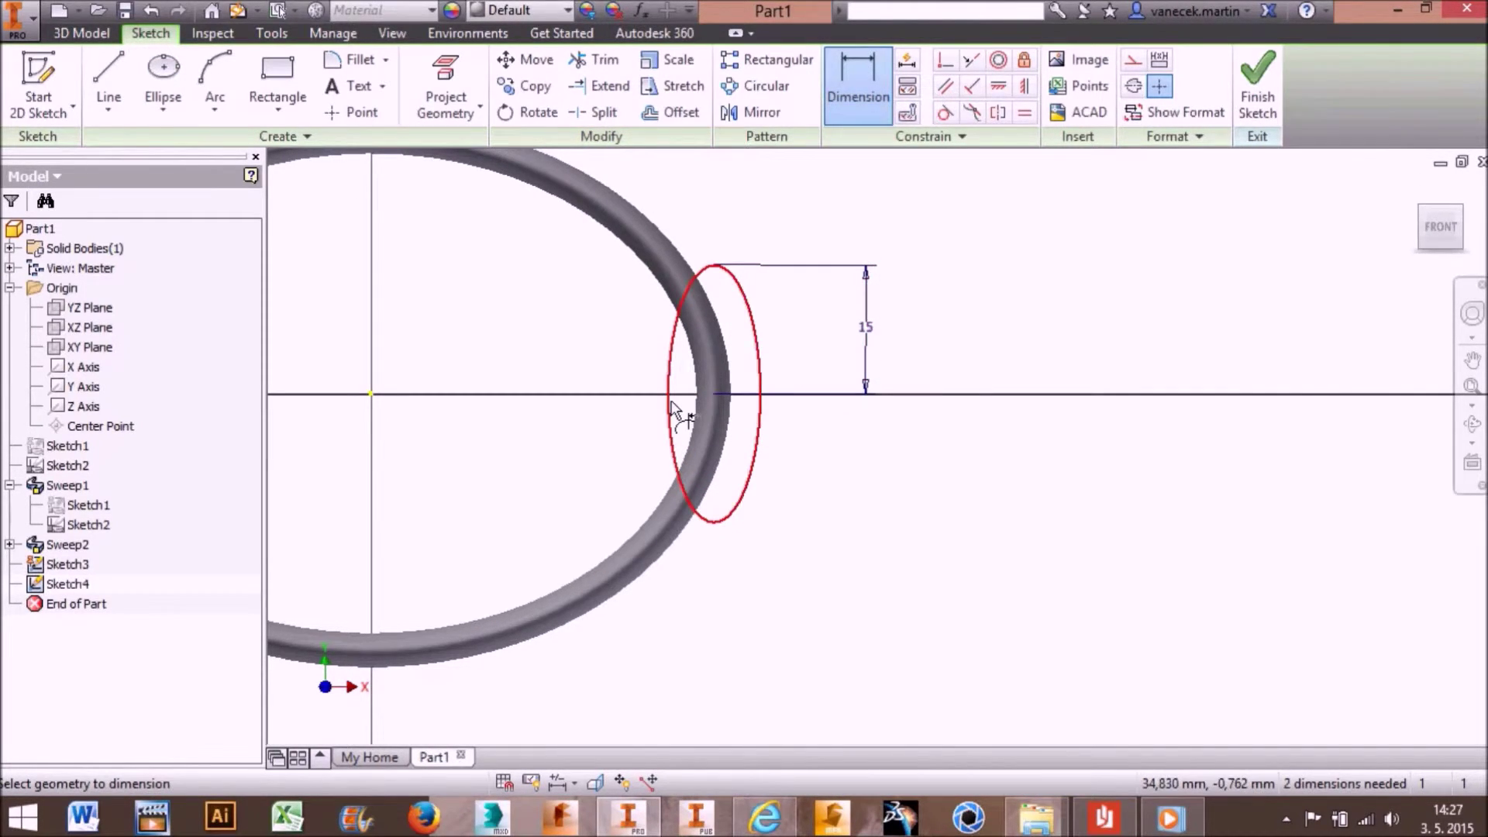
pyautogui.click(675, 409)
pyautogui.click(723, 638)
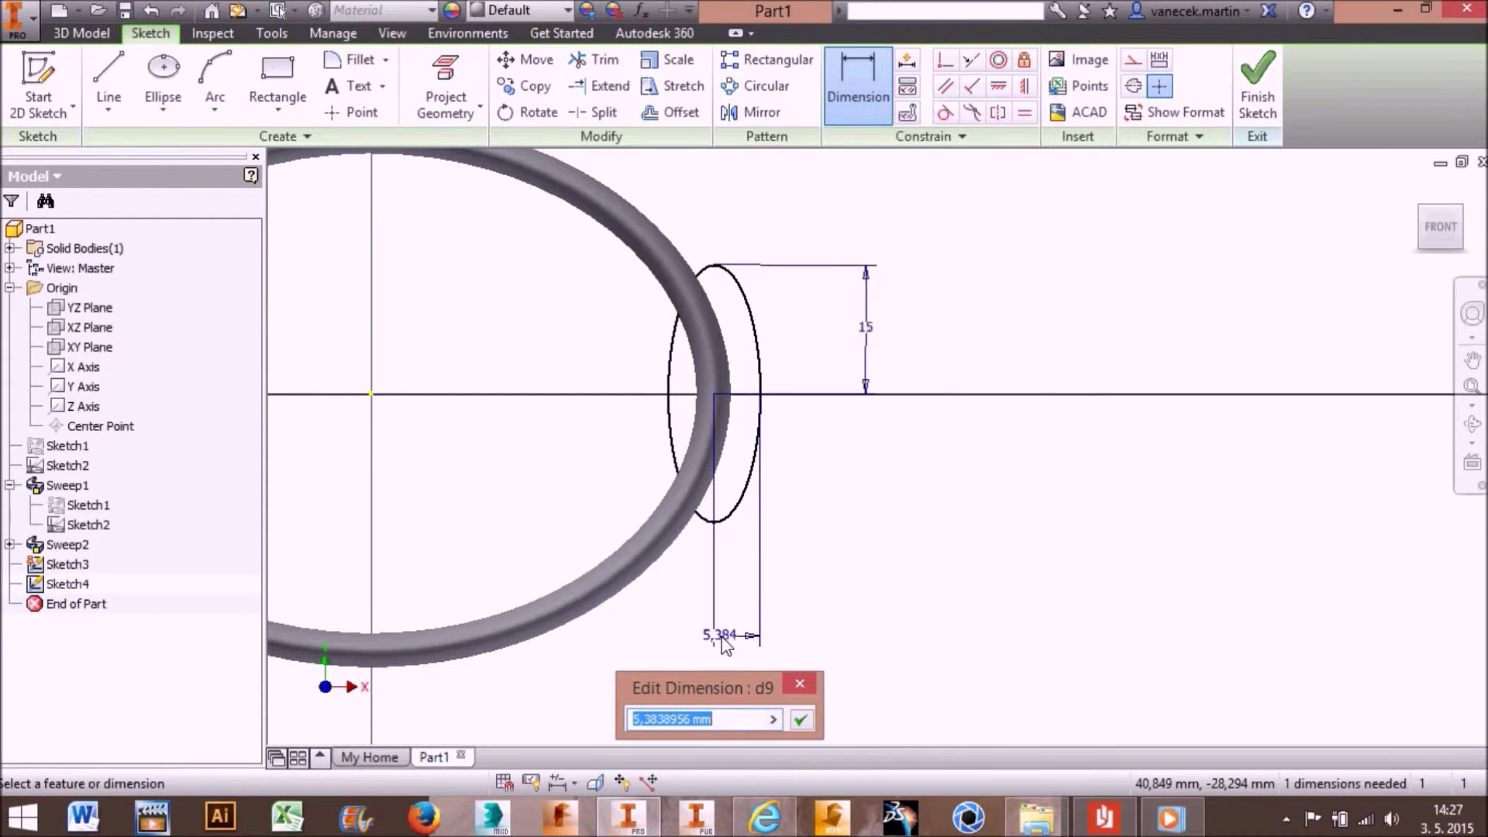
pyautogui.write('3')
pyautogui.press('Return')
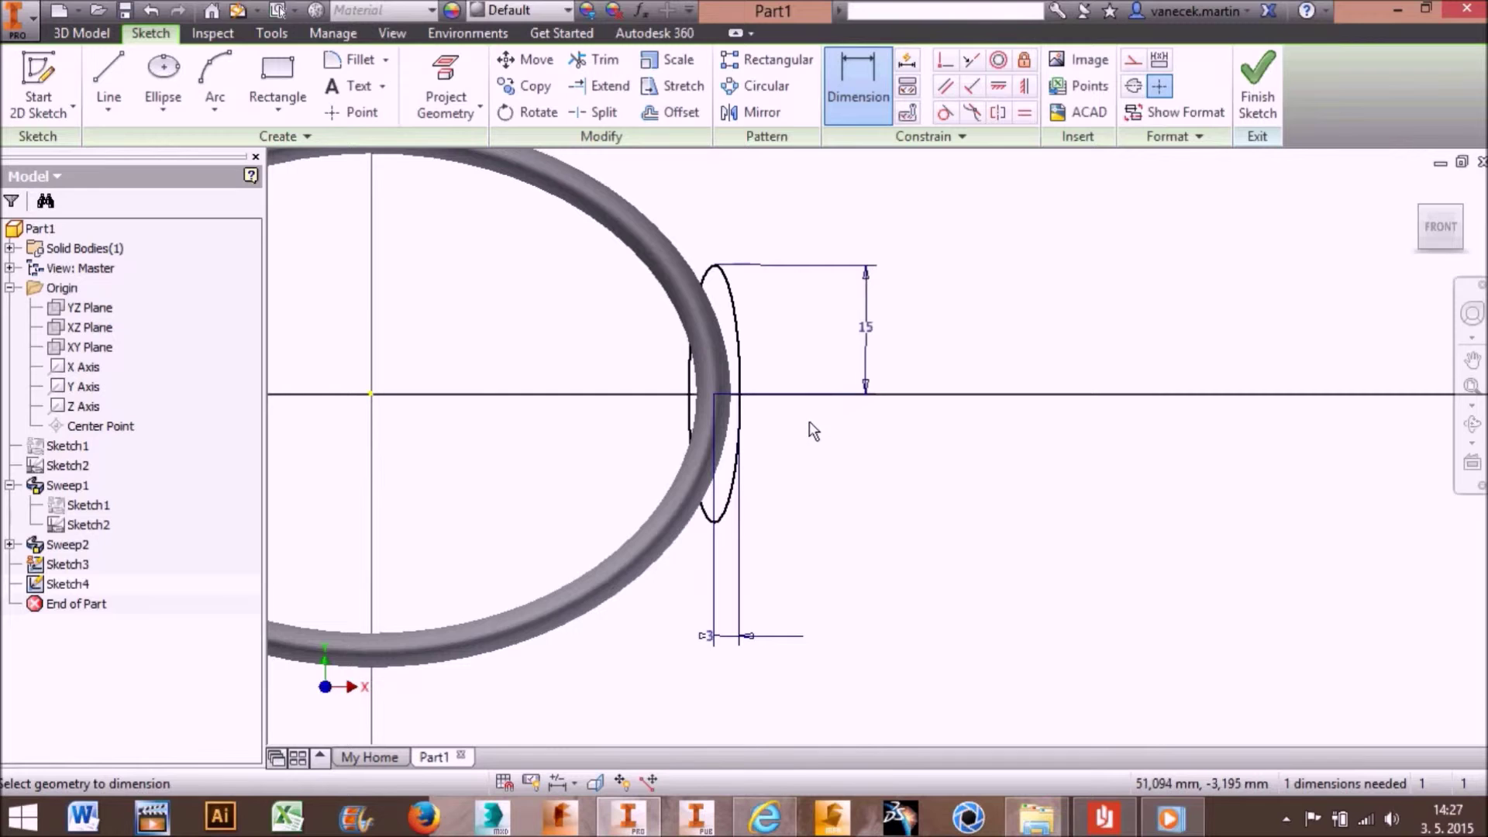
pyautogui.click(1263, 97)
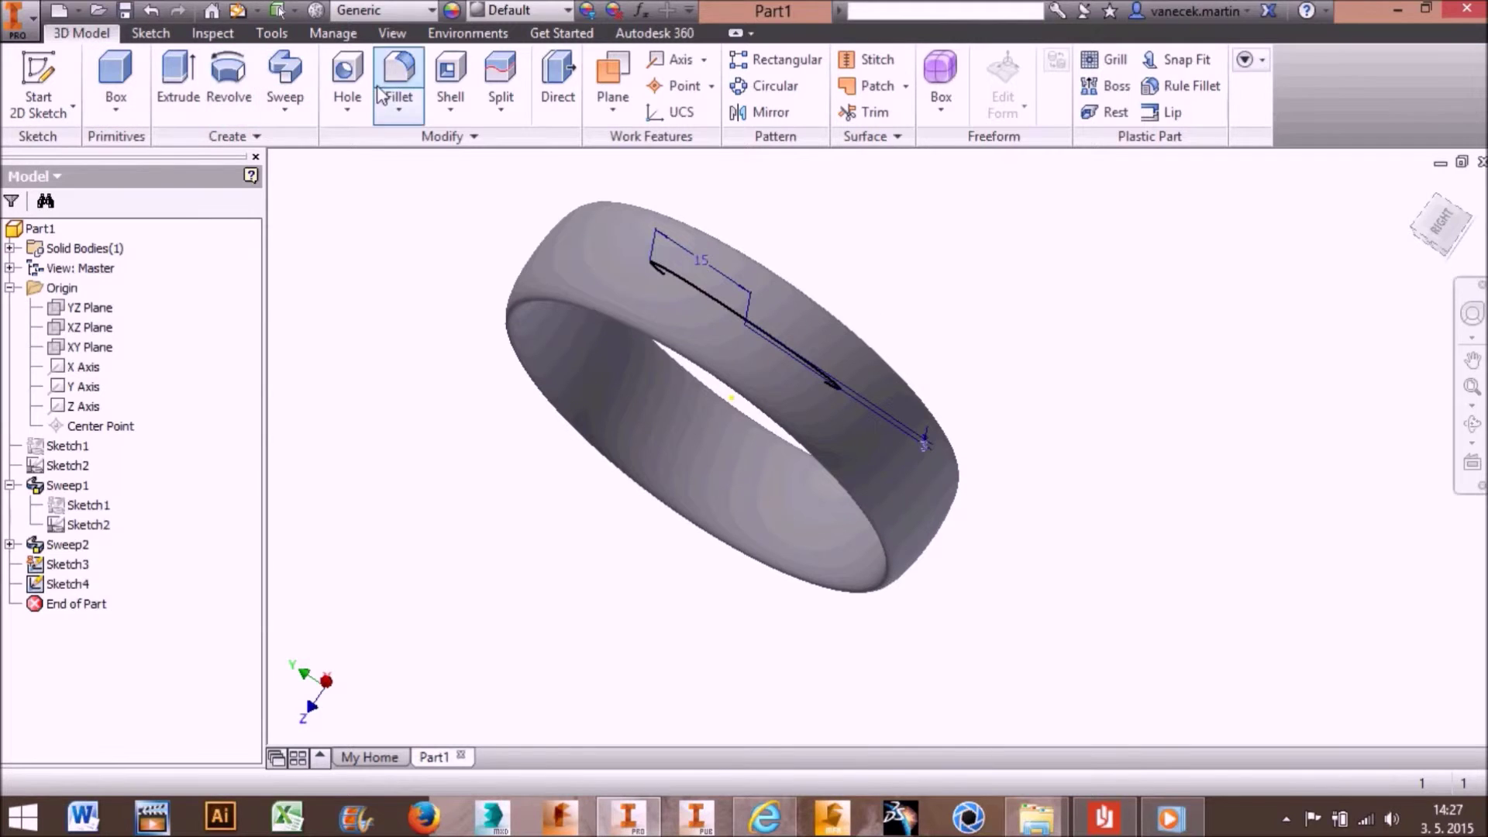
# Step: Set up a symmetric extrude Cut of the window sketch with a Distance extent
pyautogui.click(179, 85)
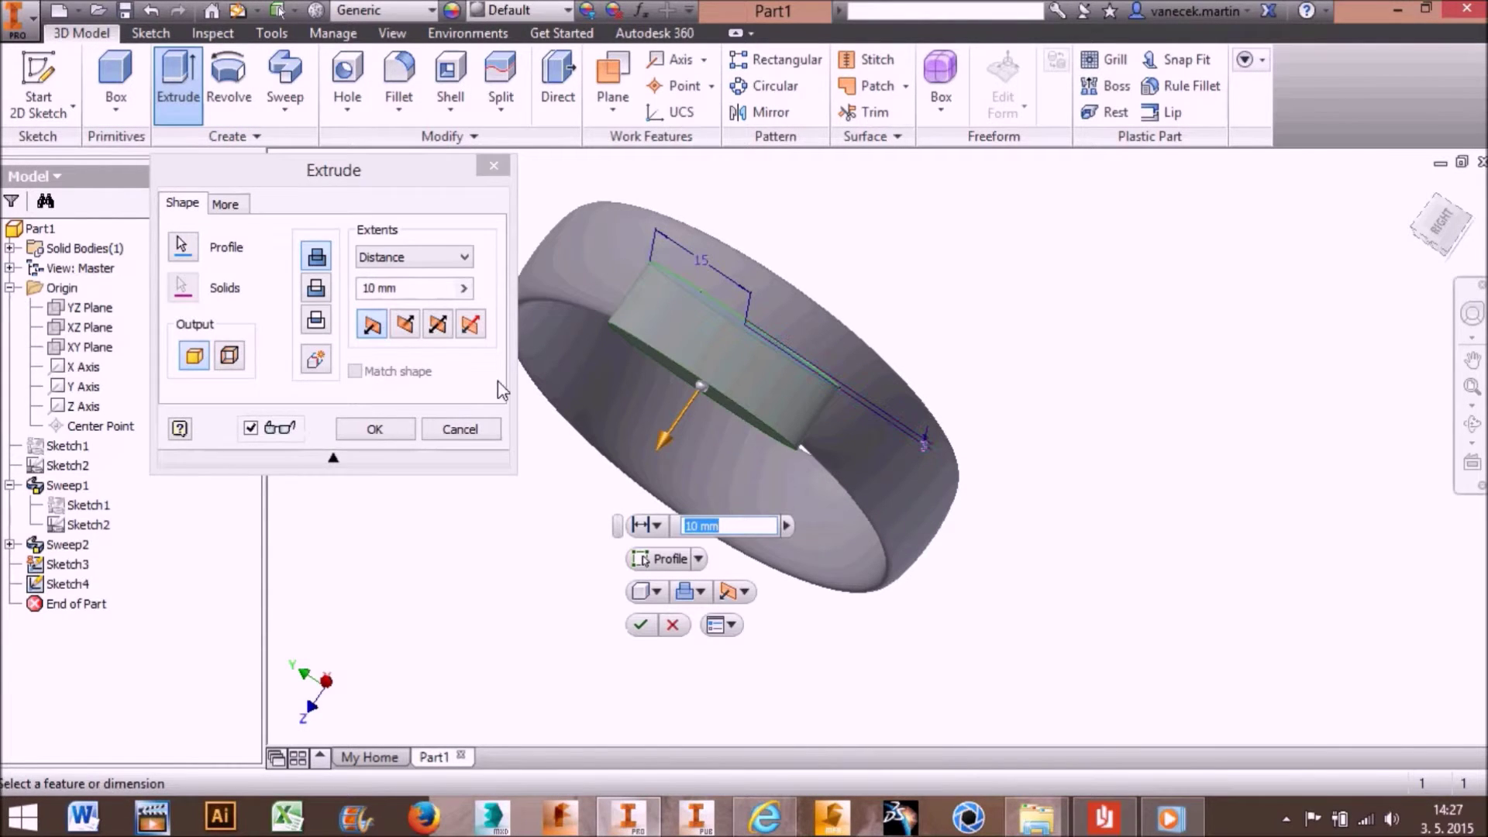
pyautogui.click(437, 324)
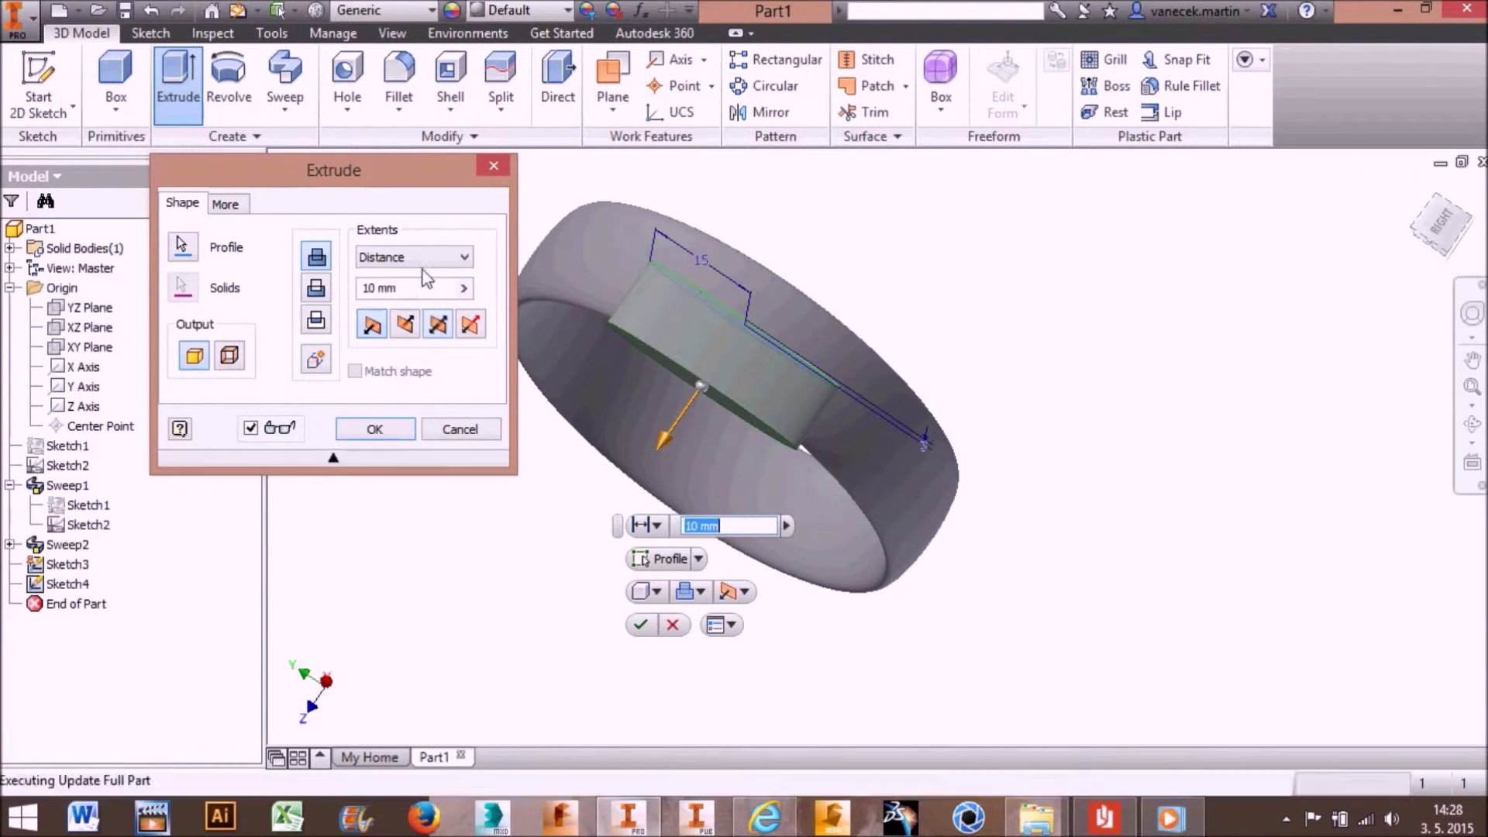
pyautogui.click(412, 258)
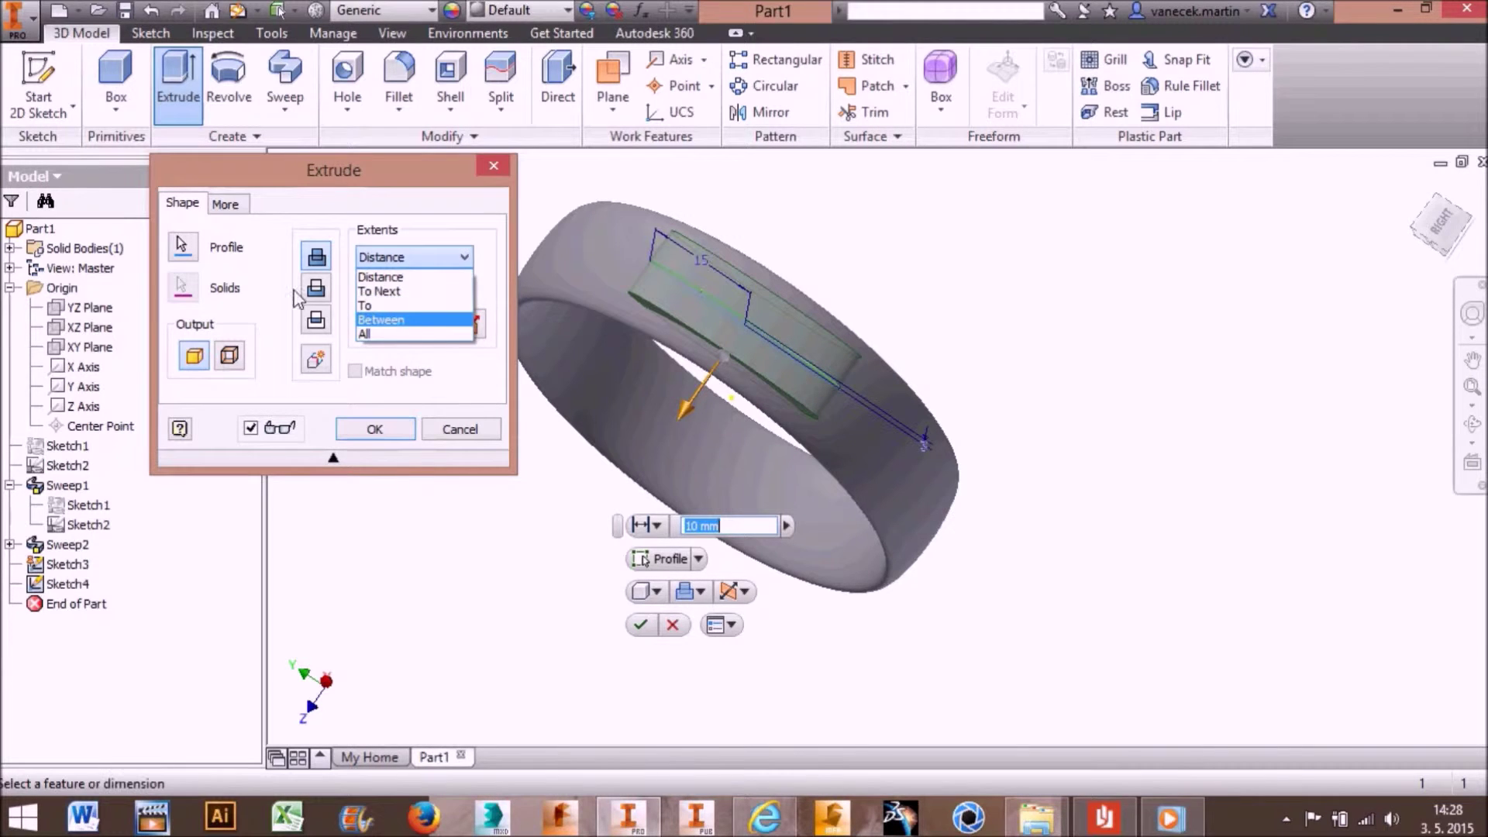
pyautogui.click(318, 295)
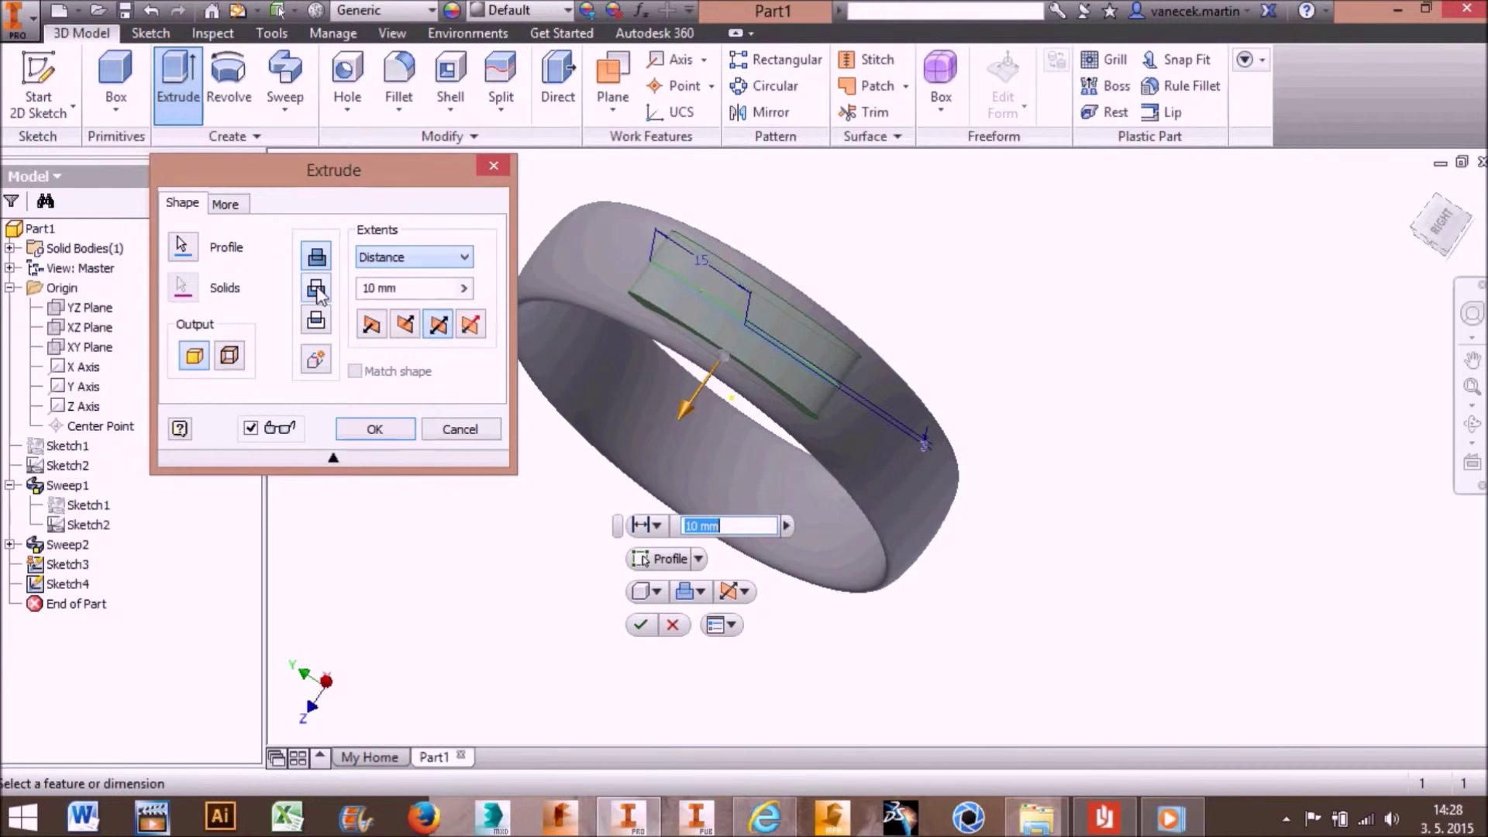
pyautogui.click(434, 257)
pyautogui.click(433, 335)
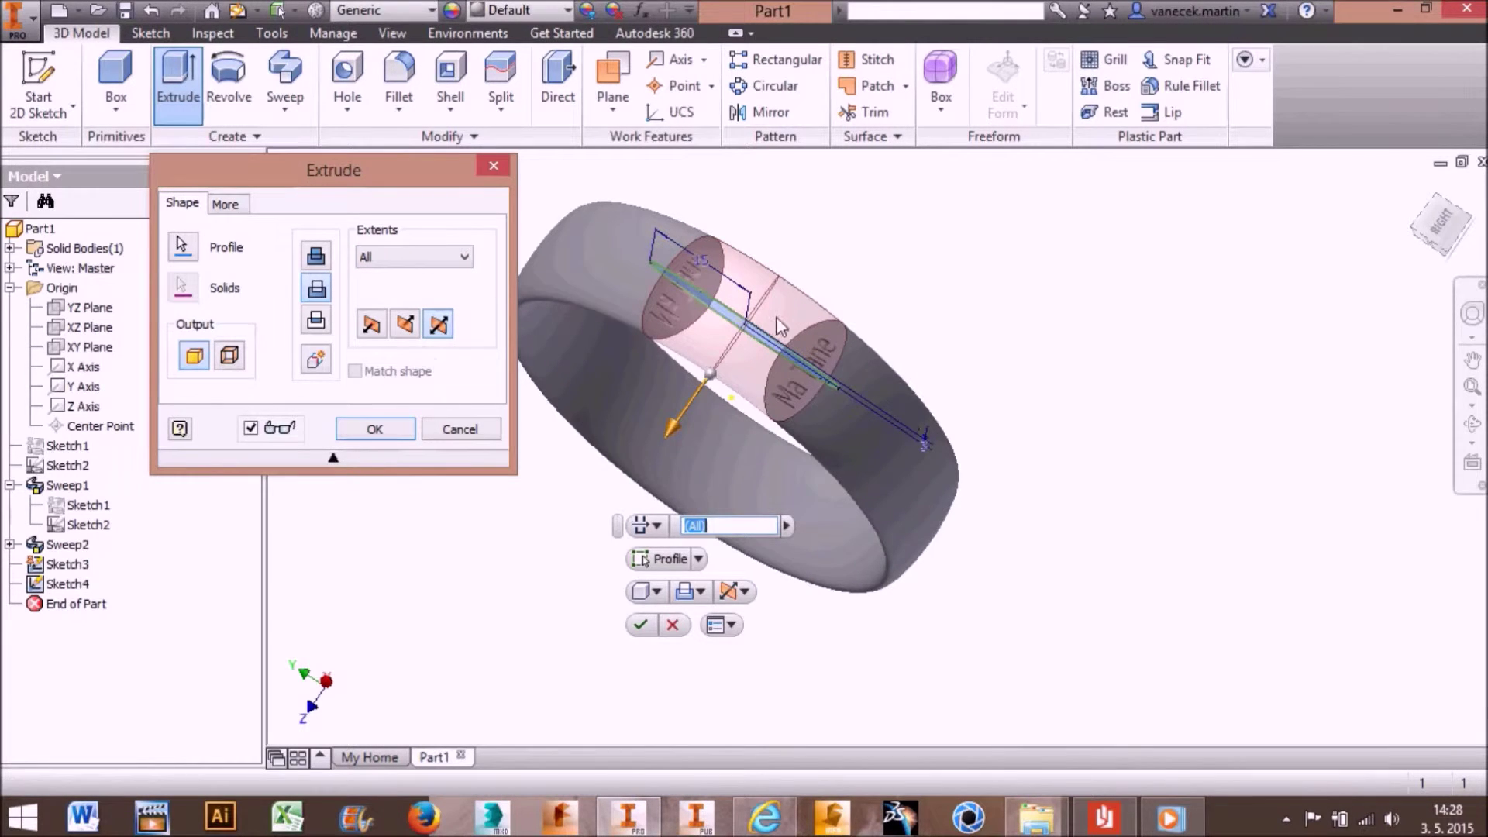
pyautogui.scroll(3, 736, 410)
pyautogui.click(395, 258)
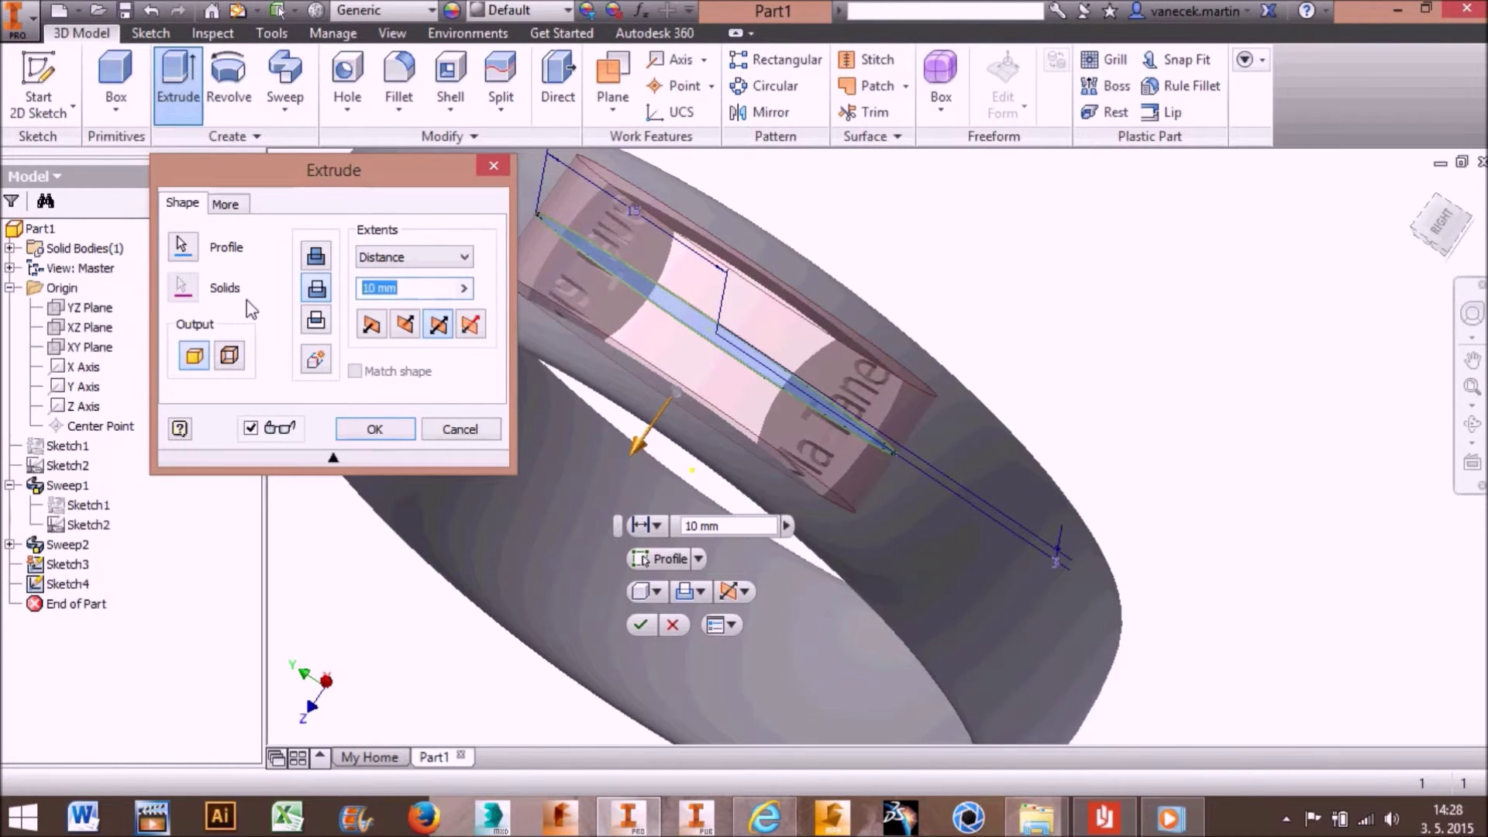
# Step: Enter the cut depth so a 12 mm window opens through the ring band
pyautogui.write('14')
pyautogui.moveTo(975, 491)
pyautogui.keyDown('shift'); pyautogui.mouseDown(button='middle')
pyautogui.moveTo(879, 629)
pyautogui.moveTo(775, 589)
pyautogui.mouseUp(button='middle'); pyautogui.keyUp('shift')
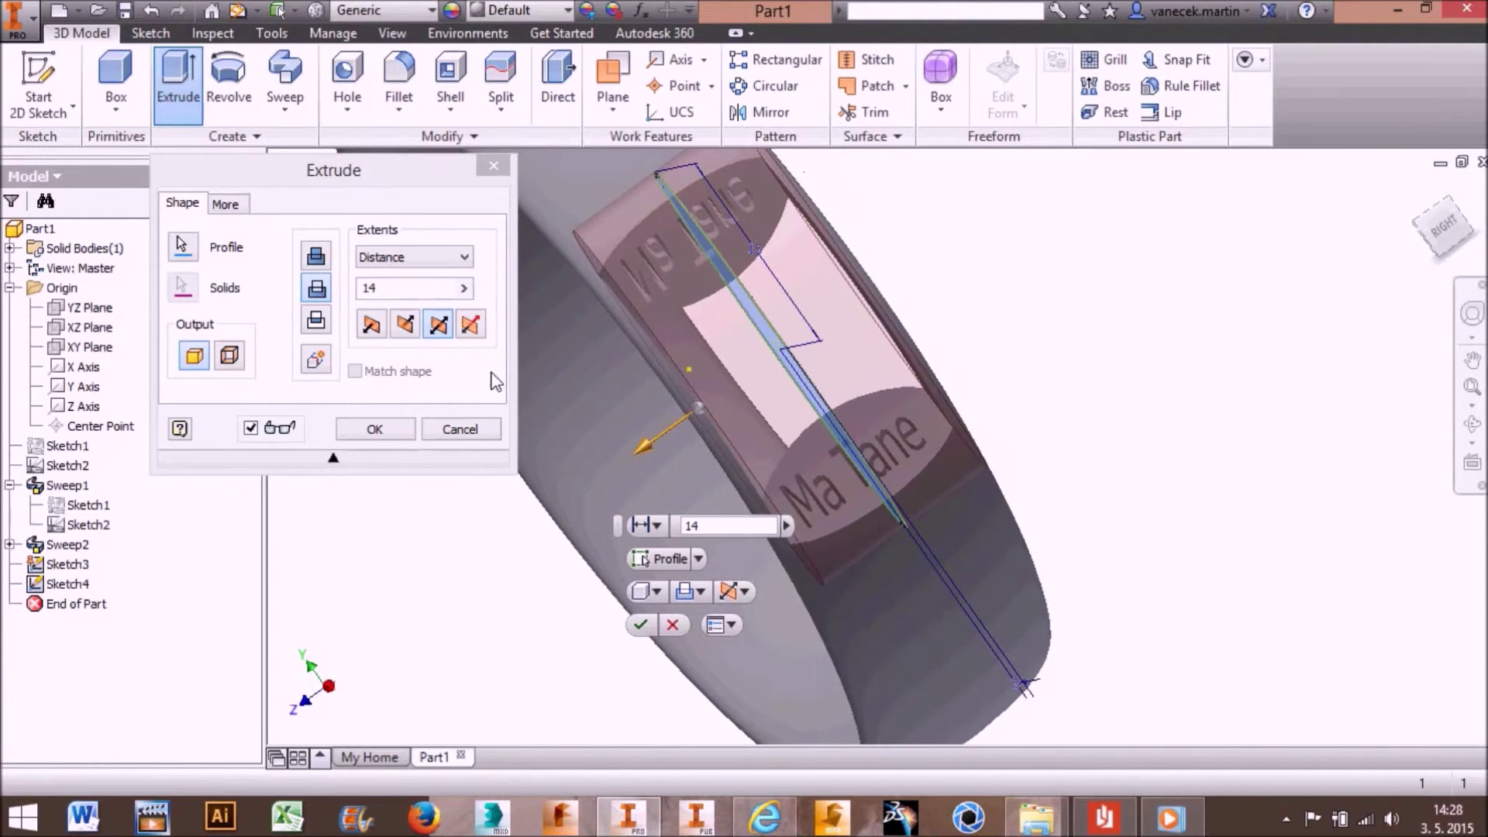
pyautogui.write('13')
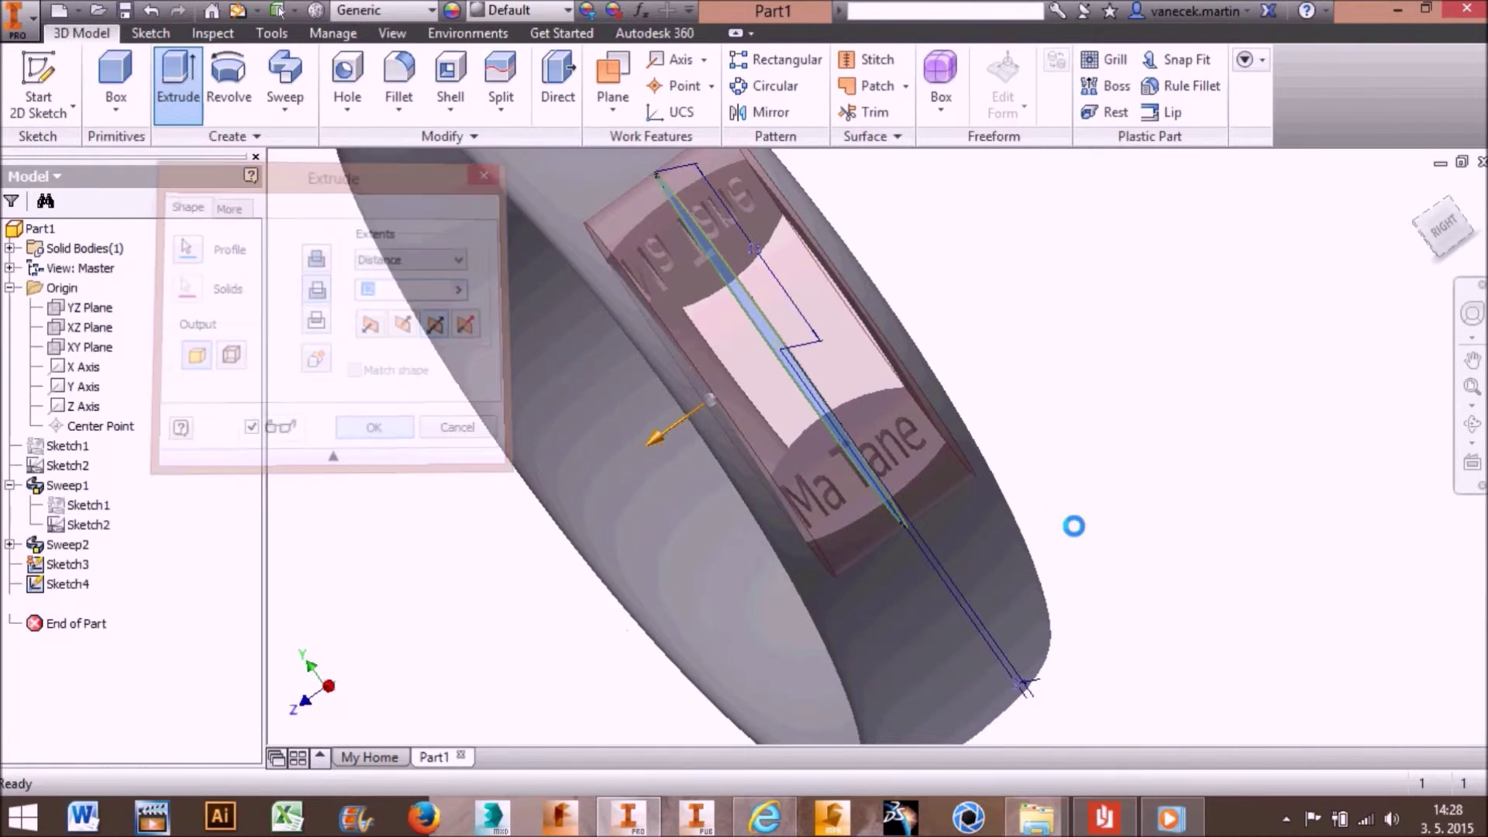
pyautogui.click(469, 33)
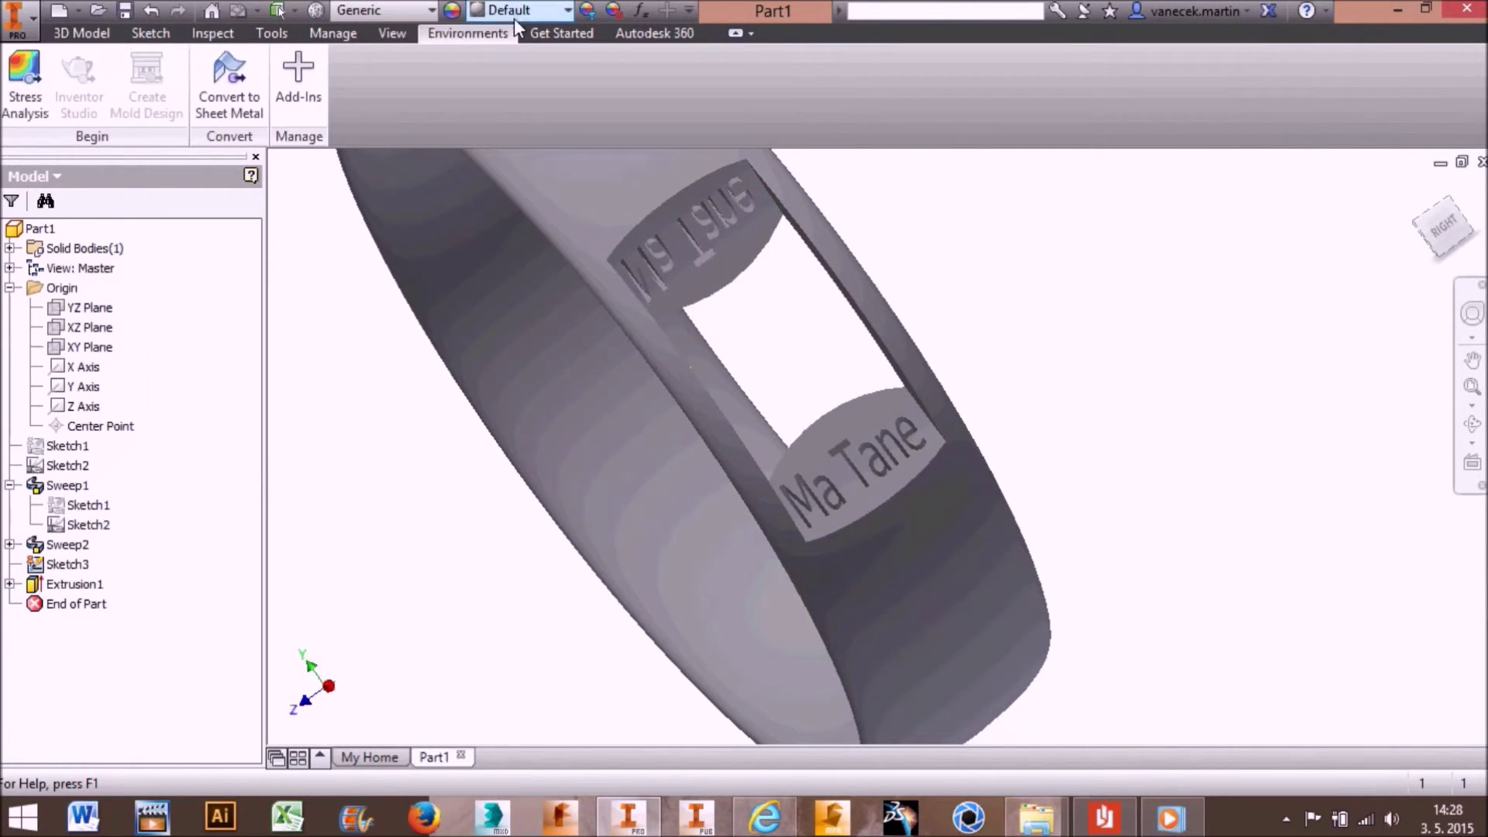
pyautogui.click(86, 32)
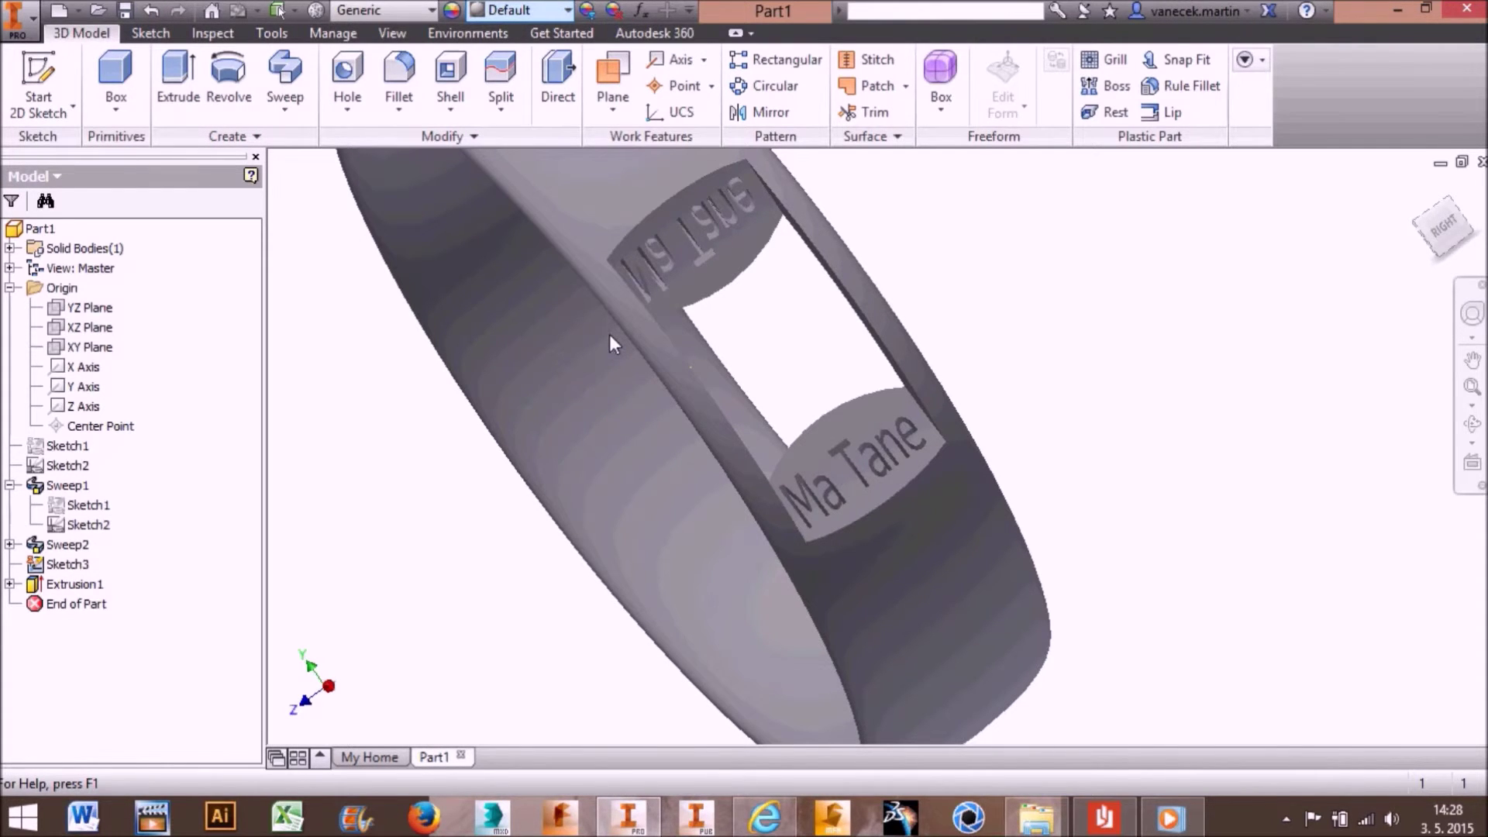
# Step: Apply the Rubber - Green appearance to the ring from the Quick Access Toolbar appearance list
pyautogui.click(519, 10)
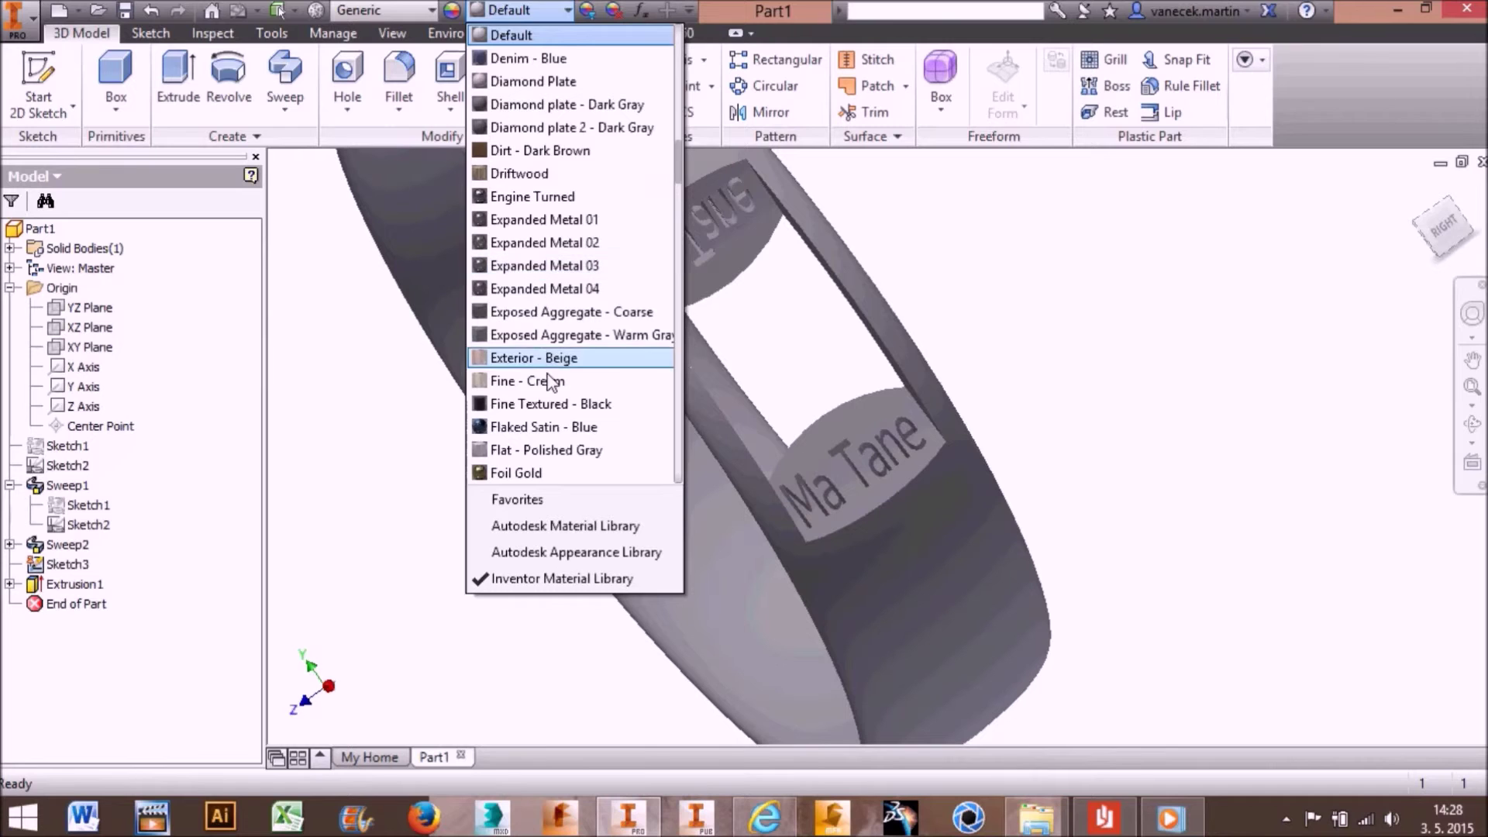
pyautogui.scroll(-2, 549, 380)
pyautogui.scroll(-1, 550, 378)
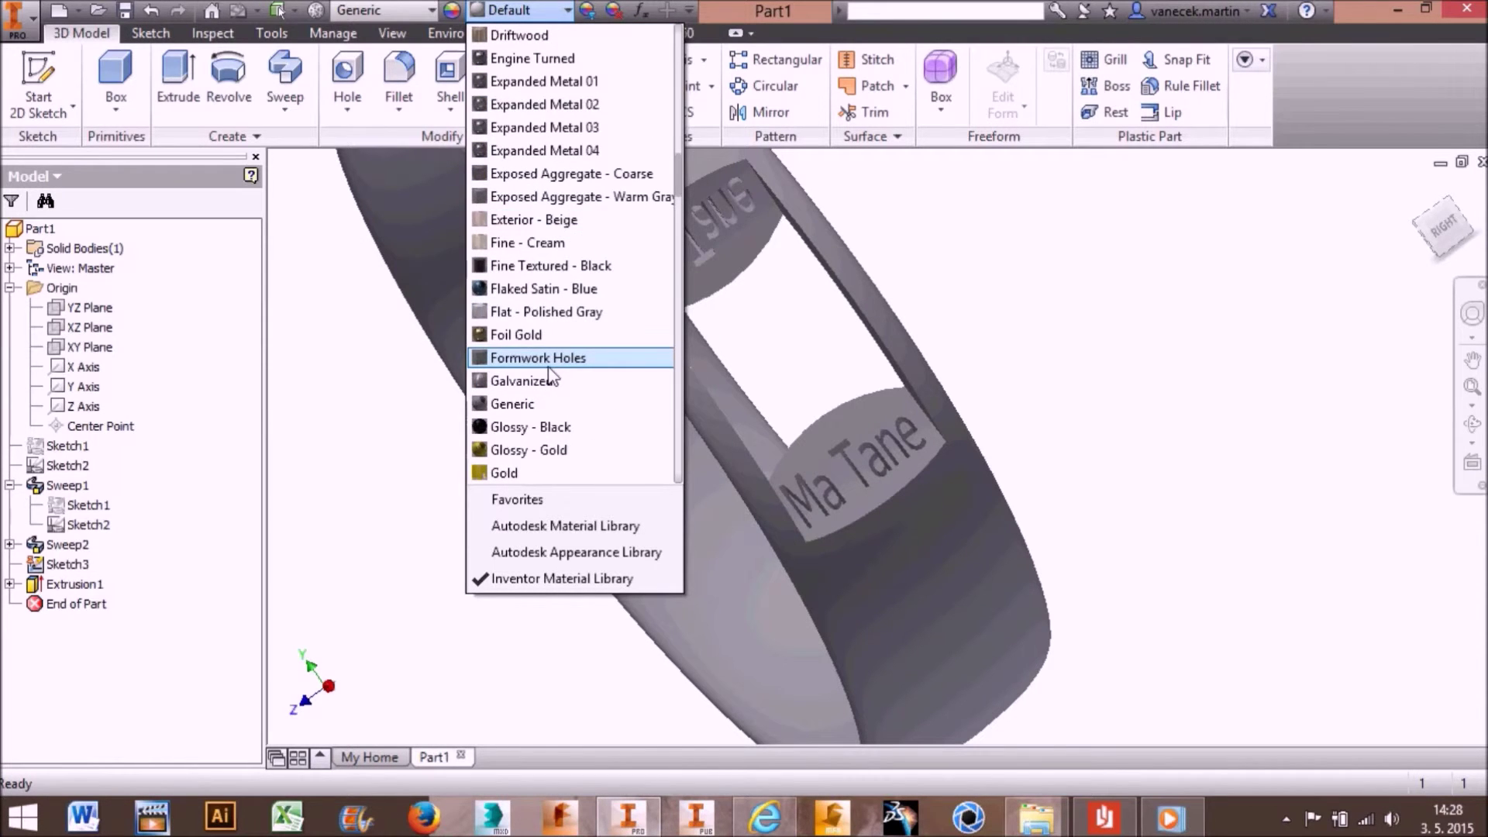
pyautogui.scroll(-2, 552, 387)
pyautogui.scroll(-3, 603, 296)
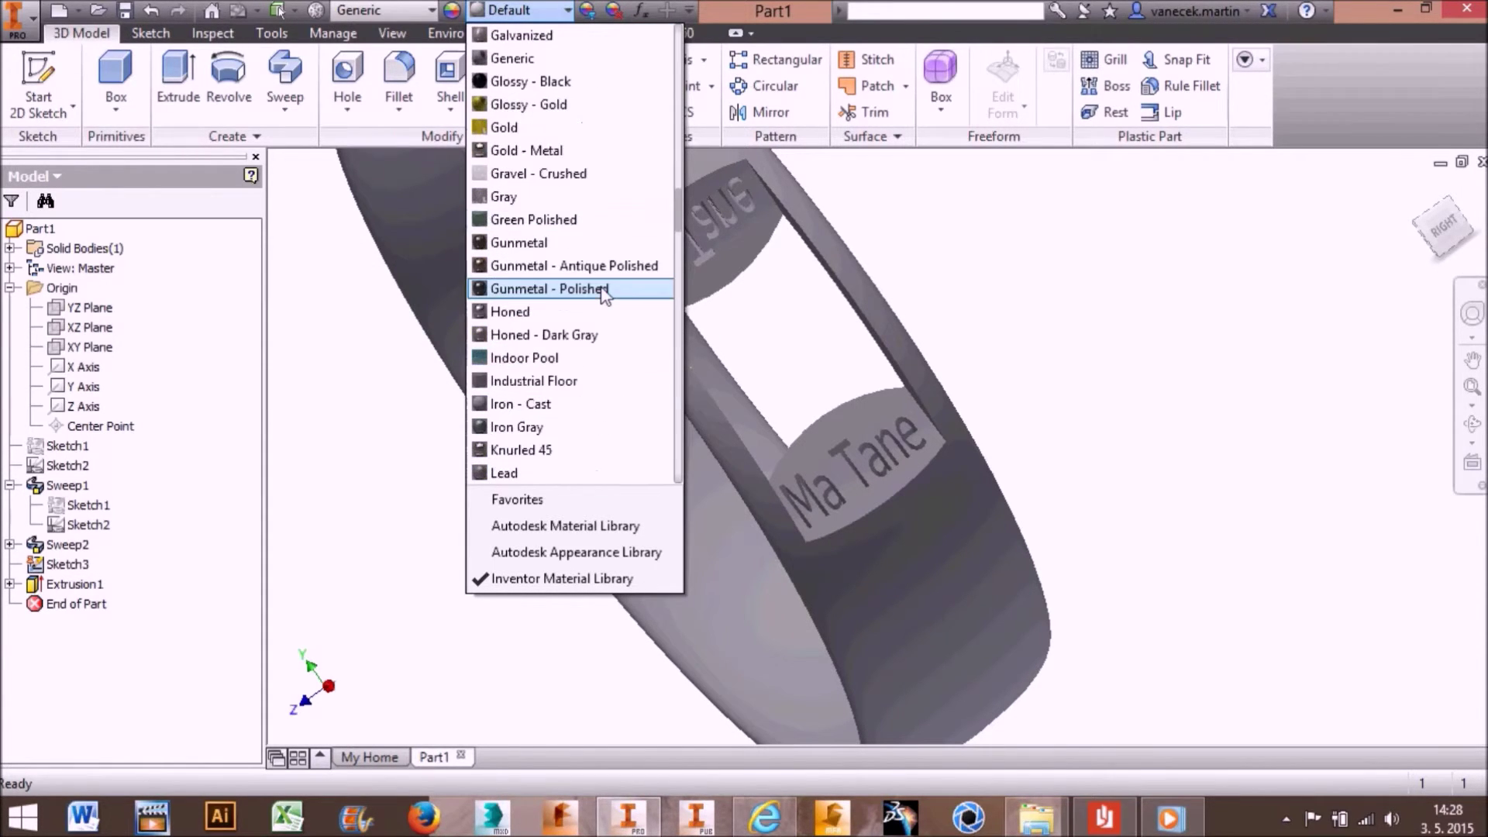
pyautogui.scroll(-2, 603, 296)
pyautogui.scroll(-1, 603, 296)
pyautogui.scroll(-3, 604, 295)
pyautogui.scroll(-2, 604, 295)
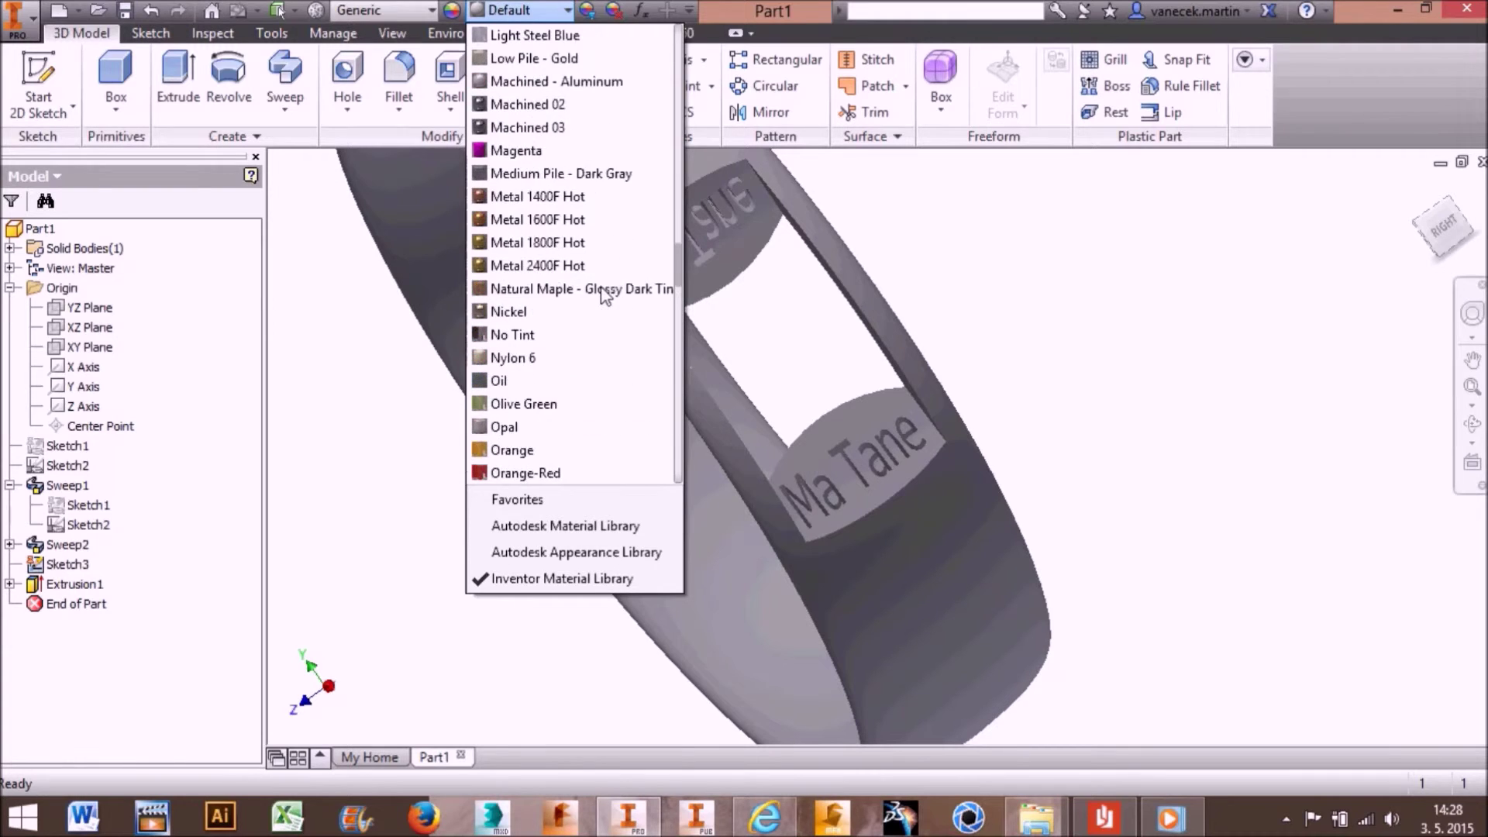
pyautogui.scroll(-3, 605, 295)
pyautogui.scroll(-2, 605, 295)
pyautogui.scroll(-1, 606, 296)
pyautogui.scroll(-2, 606, 295)
pyautogui.scroll(-3, 605, 296)
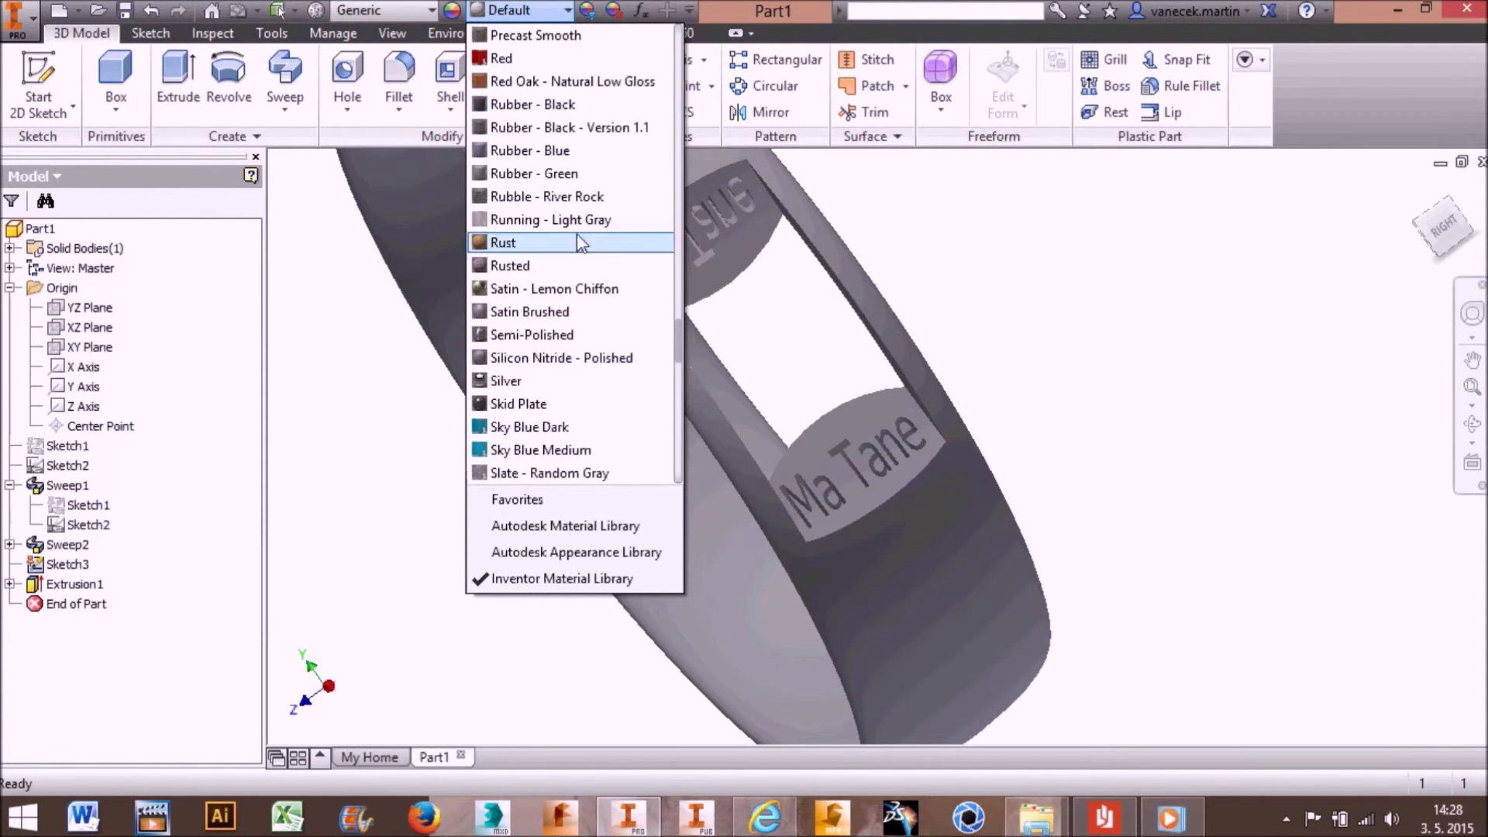
pyautogui.click(543, 174)
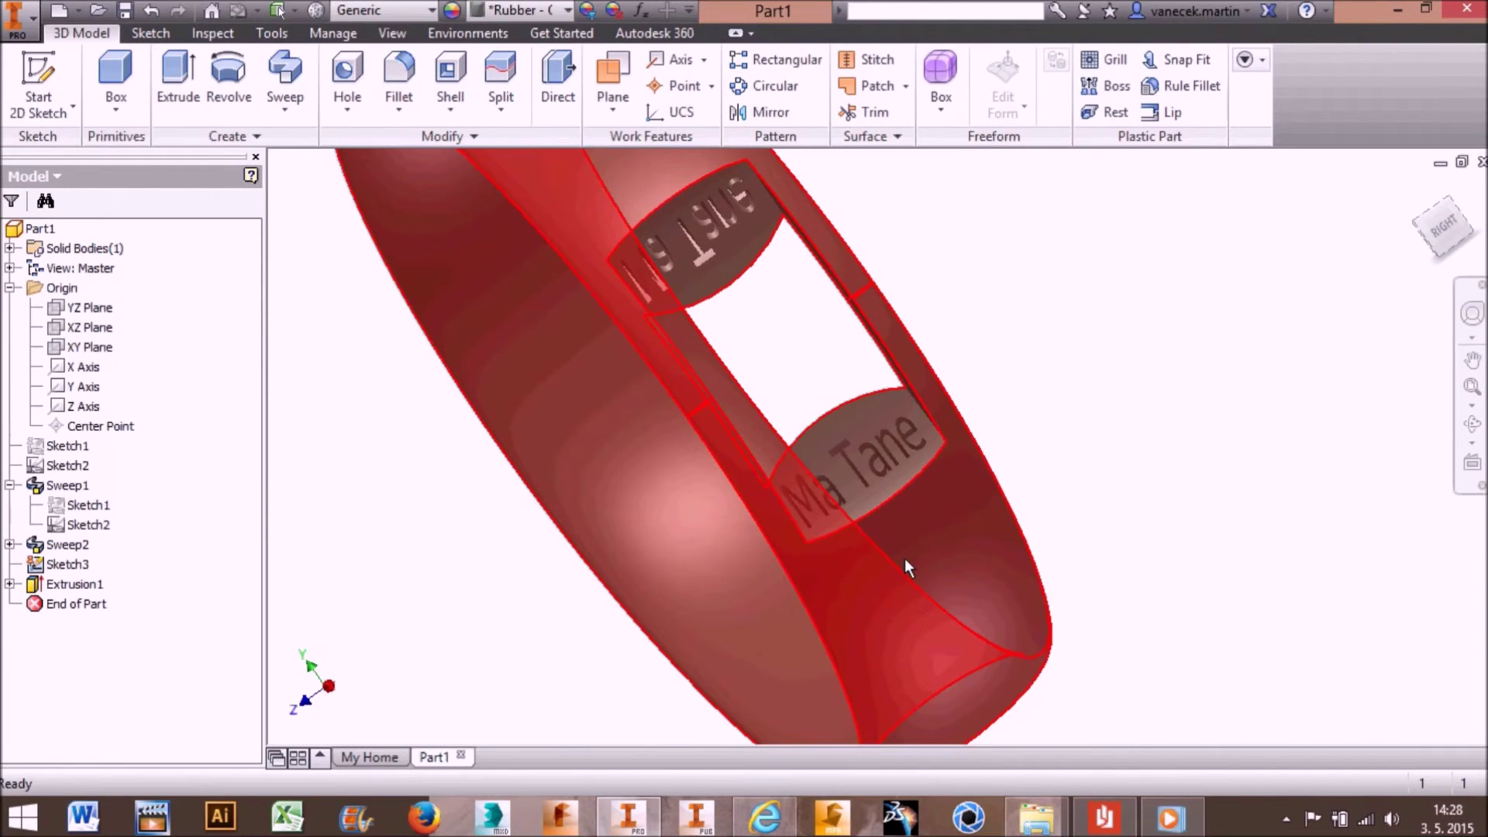
pyautogui.keyDown('shift'); pyautogui.moveTo(940, 555); pyautogui.dragTo(603, 638, button='middle'); pyautogui.keyUp('shift')
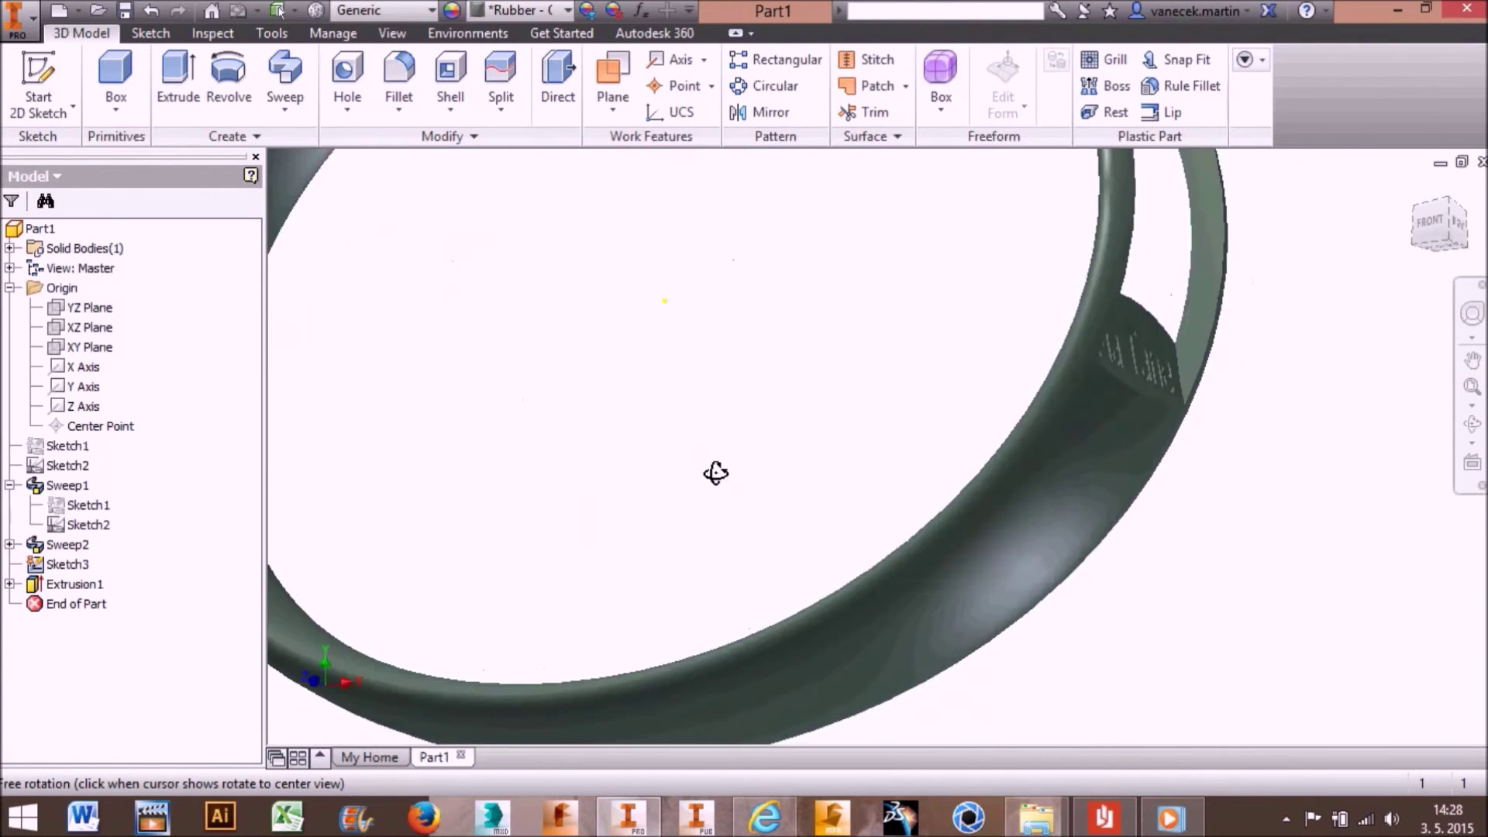
pyautogui.moveTo(859, 363)
pyautogui.keyDown('shift'); pyautogui.mouseDown(button='middle')
pyautogui.moveTo(903, 459)
pyautogui.moveTo(914, 372)
pyautogui.moveTo(844, 422)
pyautogui.moveTo(788, 532)
pyautogui.moveTo(839, 447)
pyautogui.moveTo(876, 279)
pyautogui.moveTo(933, 312)
pyautogui.moveTo(940, 388)
pyautogui.moveTo(999, 430)
pyautogui.moveTo(1173, 266)
pyautogui.moveTo(883, 269)
pyautogui.moveTo(954, 136)
pyautogui.moveTo(960, 252)
pyautogui.moveTo(750, 574)
pyautogui.mouseUp(button='middle'); pyautogui.keyUp('shift')
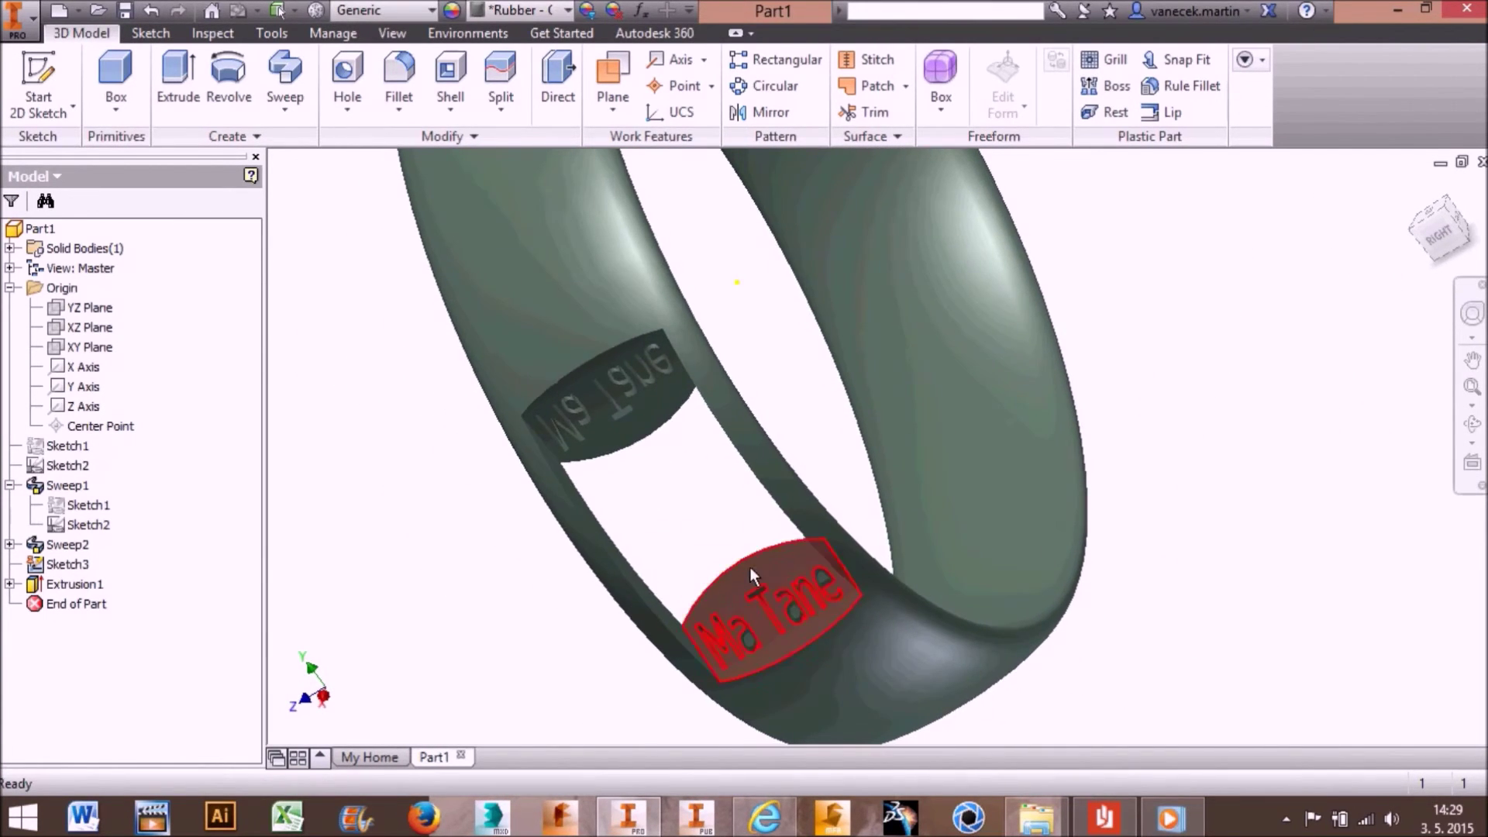
pyautogui.scroll(3, 751, 566)
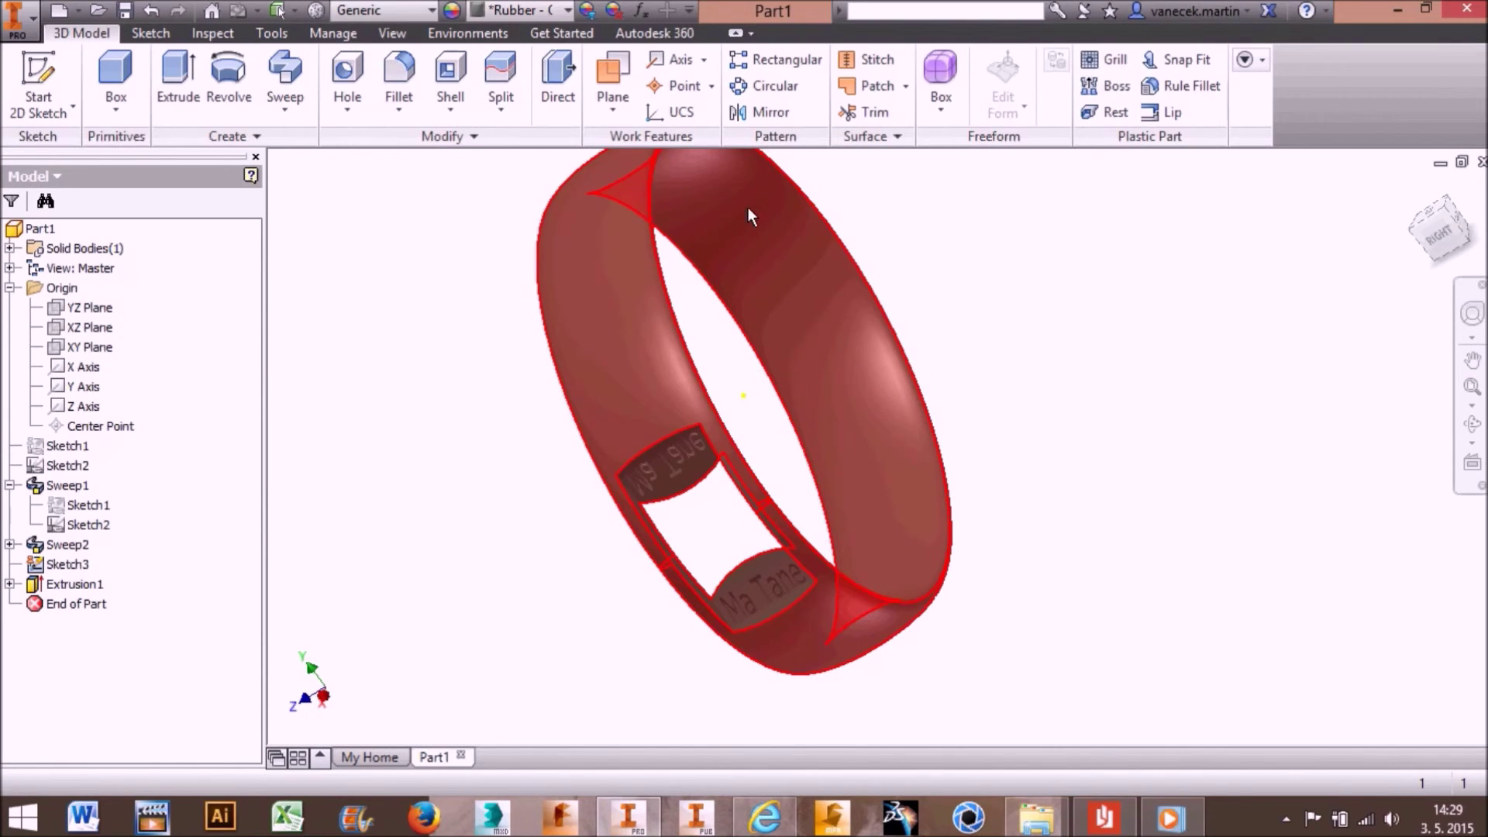
pyautogui.moveTo(755, 577)
pyautogui.keyDown('shift'); pyautogui.mouseDown(button='middle')
pyautogui.moveTo(811, 611)
pyautogui.moveTo(715, 429)
pyautogui.moveTo(651, 558)
pyautogui.moveTo(705, 723)
pyautogui.moveTo(591, 721)
pyautogui.moveTo(672, 704)
pyautogui.moveTo(830, 498)
pyautogui.moveTo(927, 452)
pyautogui.moveTo(1038, 498)
pyautogui.moveTo(1129, 648)
pyautogui.moveTo(1056, 654)
pyautogui.moveTo(912, 433)
pyautogui.moveTo(698, 611)
pyautogui.moveTo(863, 724)
pyautogui.moveTo(865, 762)
pyautogui.mouseUp(button='middle'); pyautogui.keyUp('shift')
pyautogui.scroll(2, 817, 616)
pyautogui.moveTo(976, 353)
pyautogui.keyDown('shift'); pyautogui.mouseDown(button='middle')
pyautogui.moveTo(847, 399)
pyautogui.moveTo(930, 359)
pyautogui.moveTo(884, 386)
pyautogui.mouseUp(button='middle'); pyautogui.keyUp('shift')
pyautogui.scroll(-4, 864, 386)
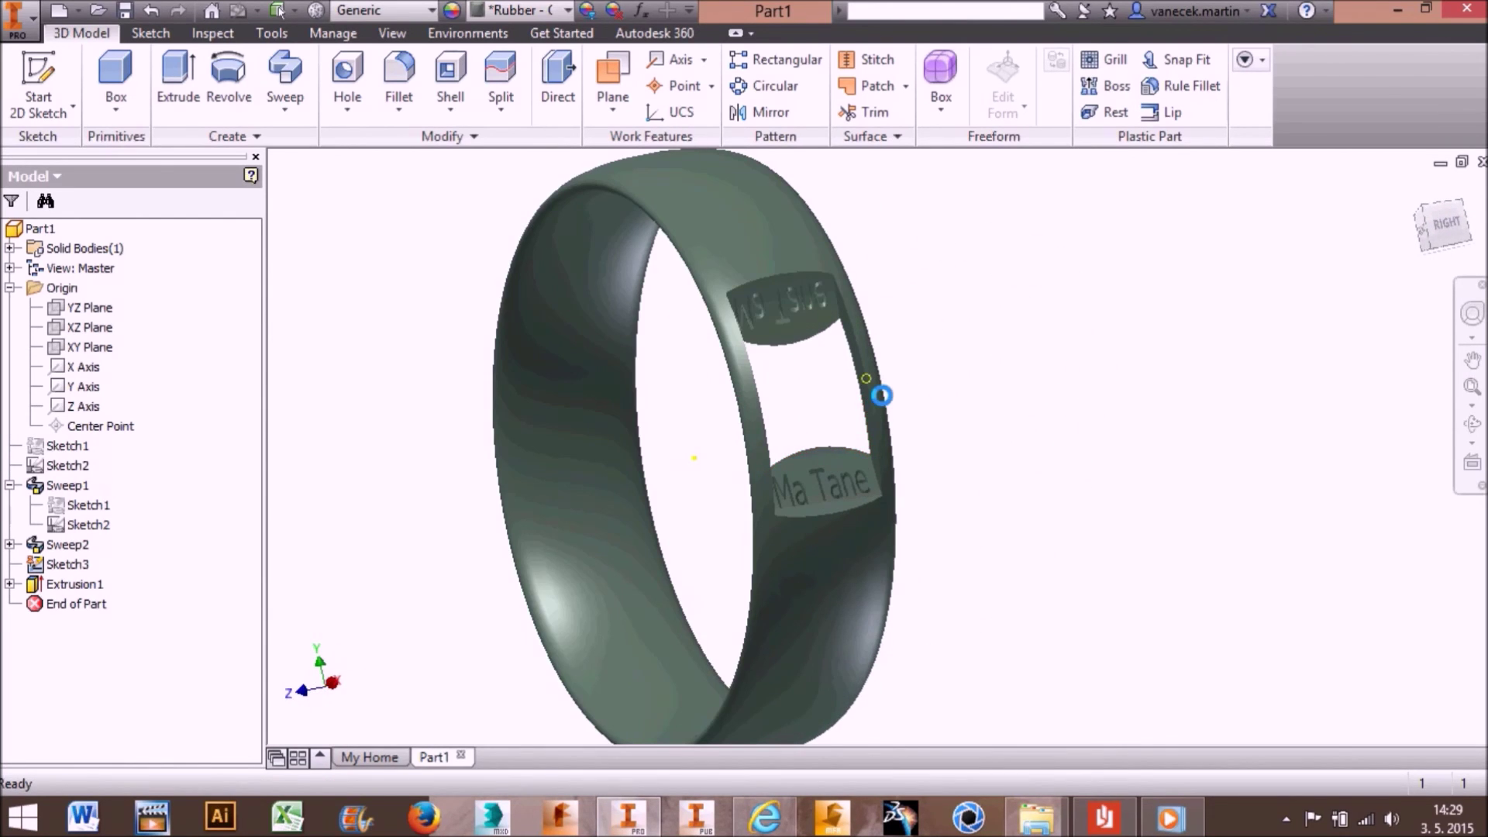
pyautogui.scroll(-5, 873, 407)
pyautogui.scroll(4, 886, 402)
pyautogui.scroll(2, 887, 402)
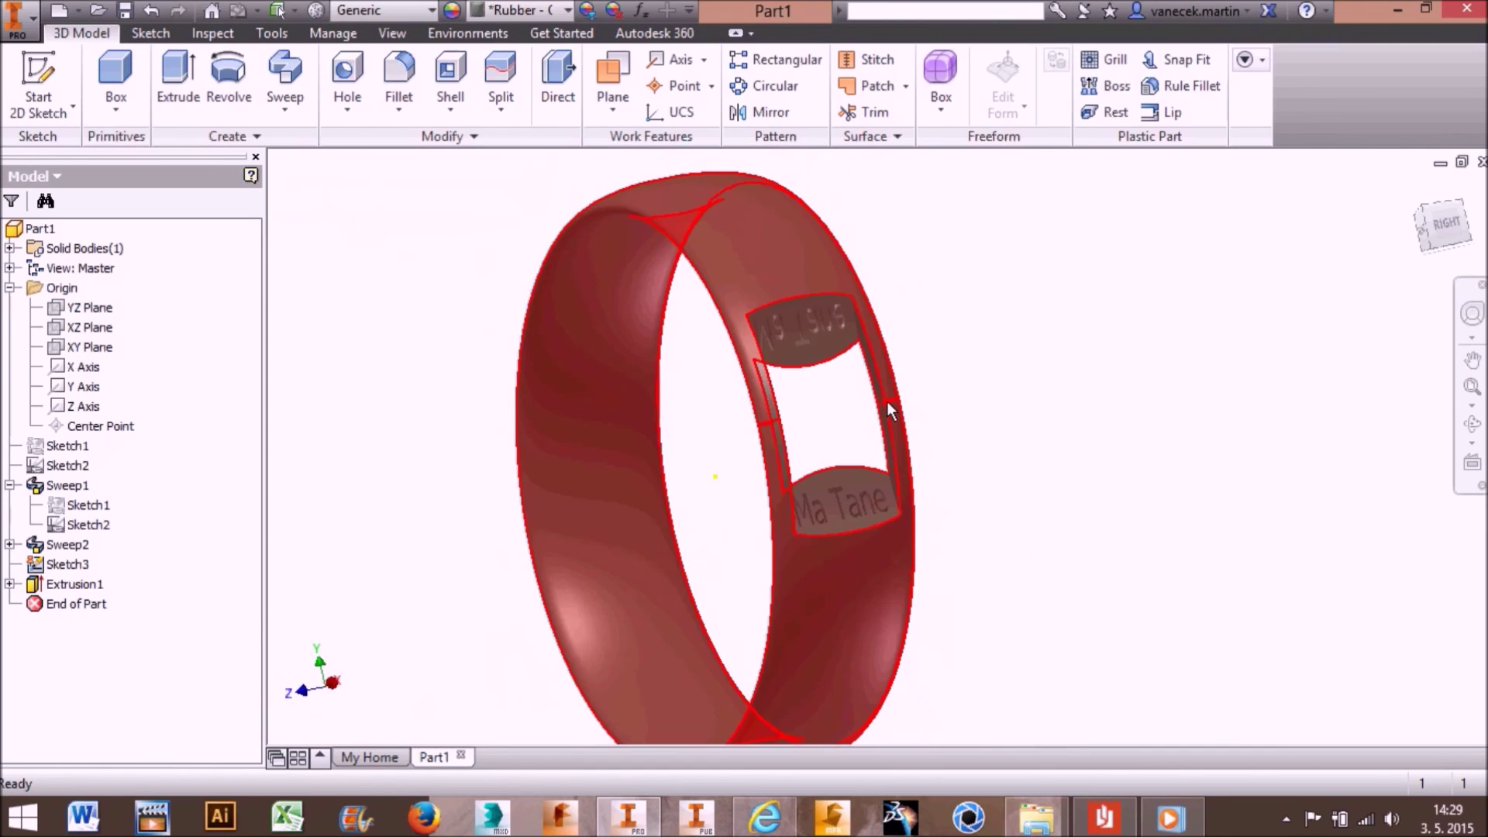